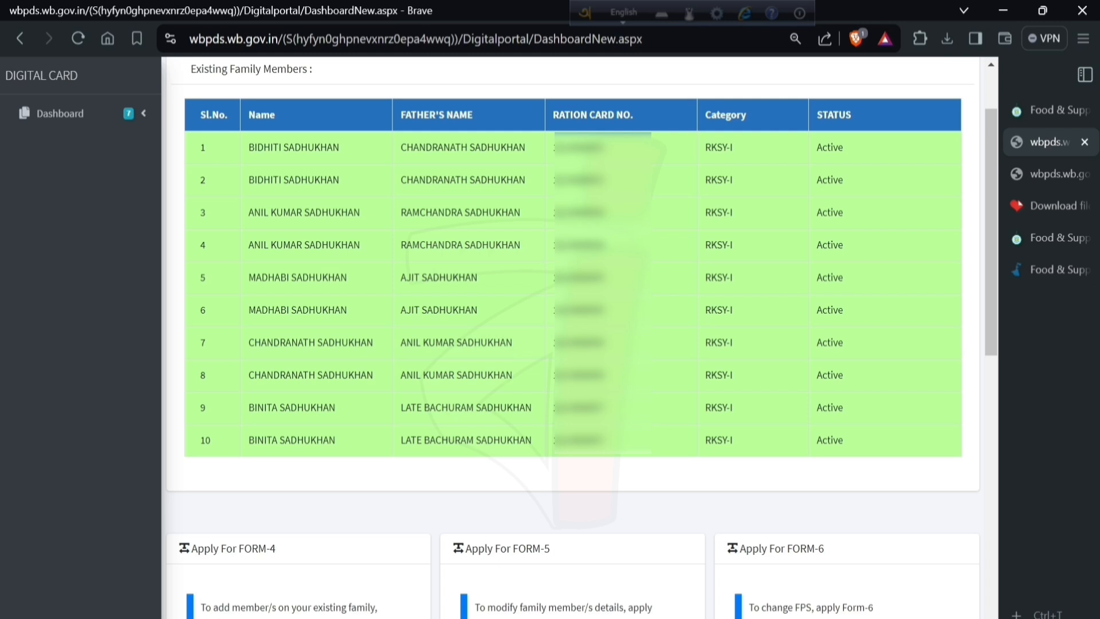
Scroll to the Apply For FORM-4 section and start a Form-4 member-addition application.
{"action": "scroll", "coordinate": [573, 332], "scroll_direction": "down", "scroll_amount": 2}
{"action": "scroll", "coordinate": [358, 347], "scroll_direction": "down", "scroll_amount": 4}
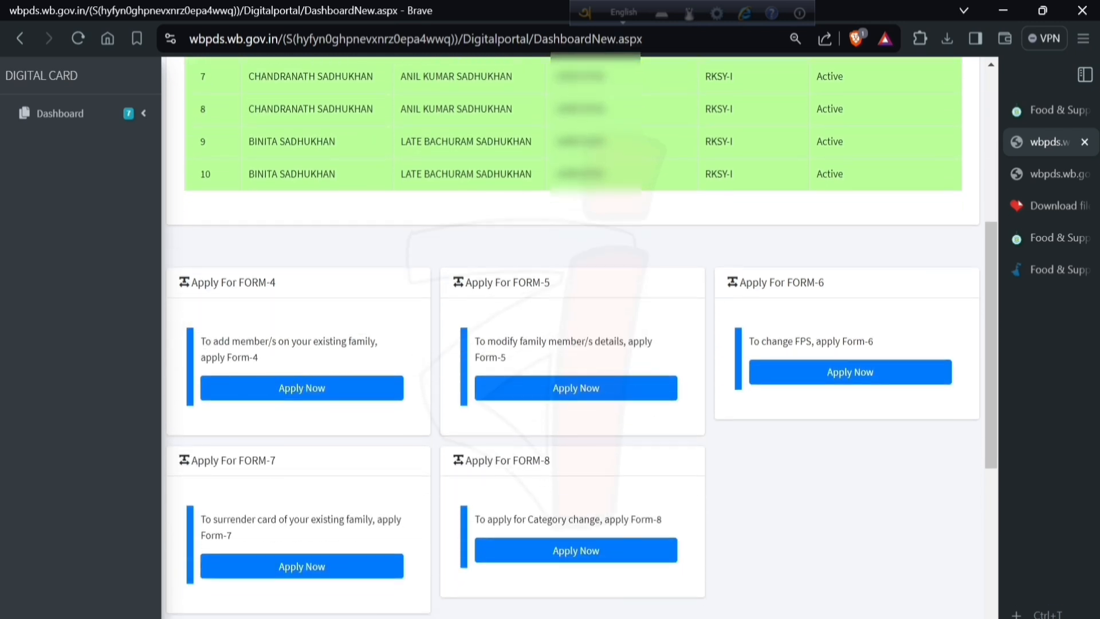
{"action": "left_click_drag", "start_coordinate": [201, 338], "coordinate": [289, 371]}
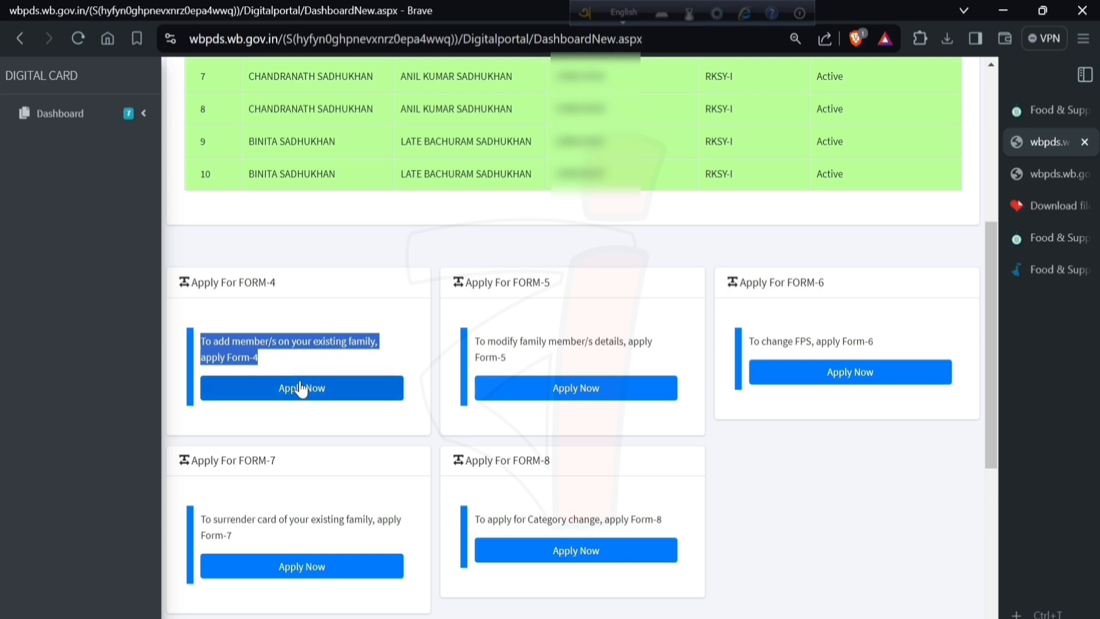
{"action": "left_click", "coordinate": [300, 389]}
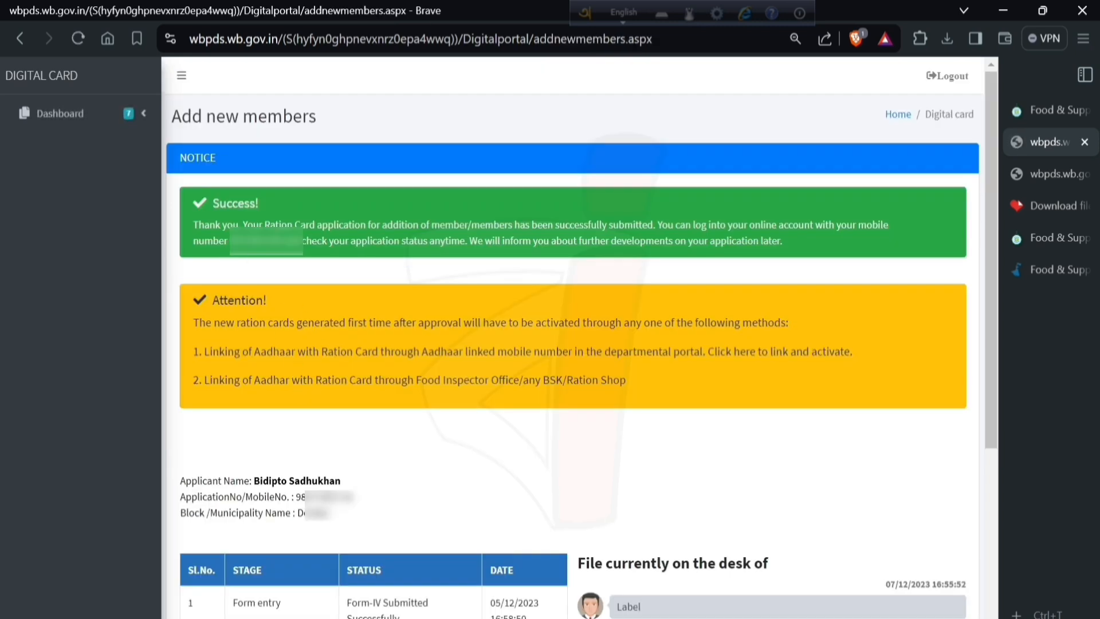
Review the inspector's and approving authority's rejection reasons and dates for the earlier Form-IV application.
{"action": "scroll", "coordinate": [352, 470], "scroll_direction": "down", "scroll_amount": 3}
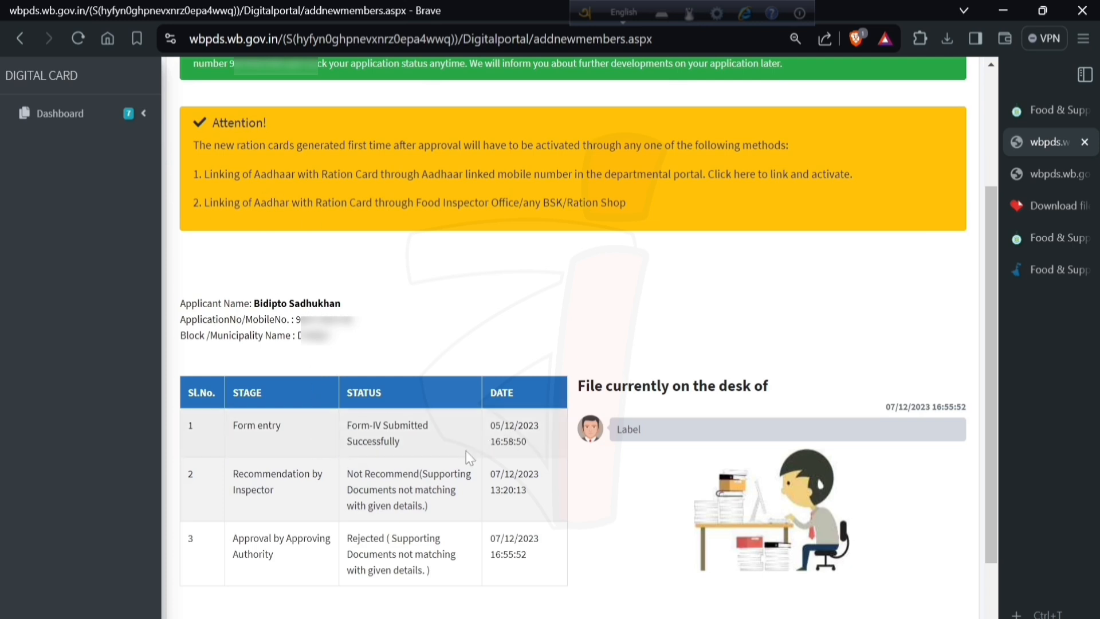
{"action": "left_click_drag", "start_coordinate": [345, 475], "coordinate": [442, 508]}
{"action": "left_click_drag", "start_coordinate": [348, 538], "coordinate": [441, 574]}
{"action": "left_click_drag", "start_coordinate": [486, 538], "coordinate": [541, 559]}
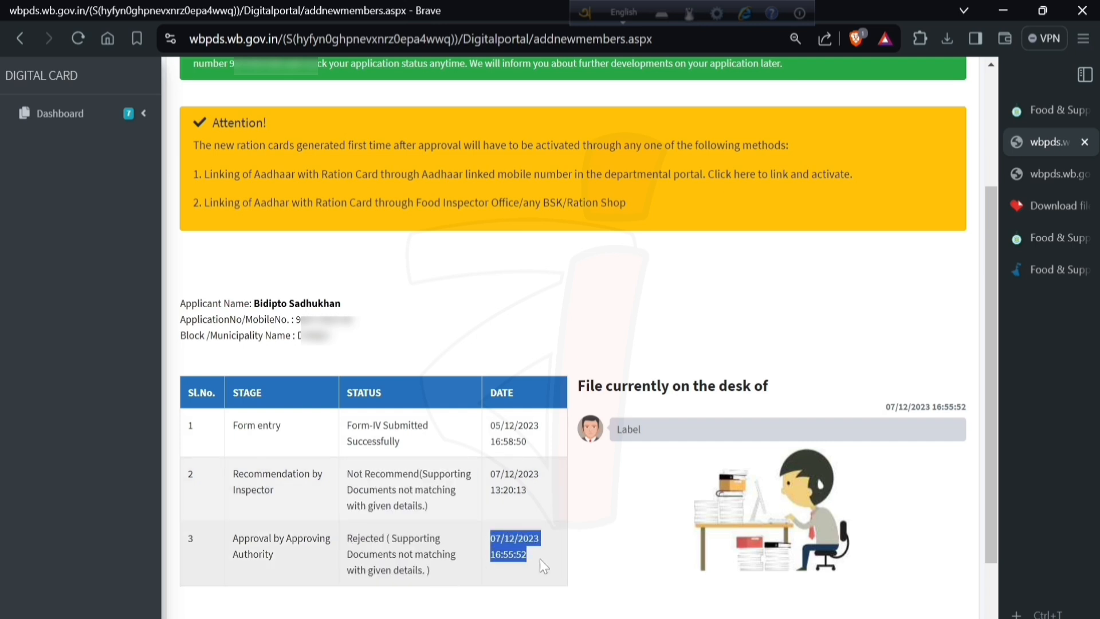
{"action": "left_click_drag", "start_coordinate": [487, 468], "coordinate": [517, 514]}
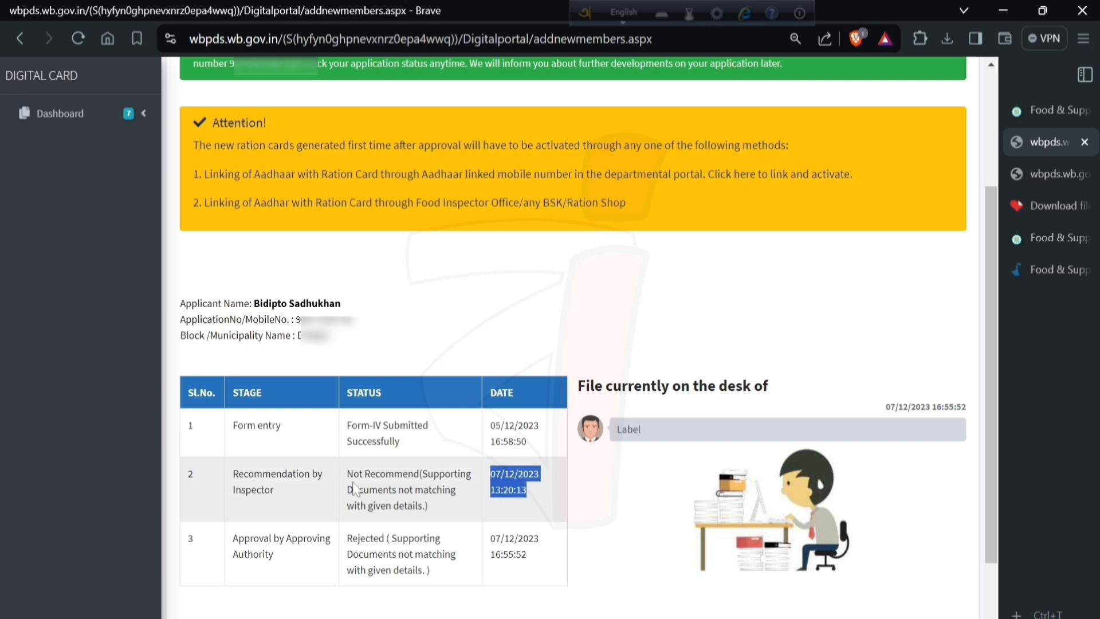
{"action": "scroll", "coordinate": [355, 487], "scroll_direction": "up", "scroll_amount": 3}
{"action": "scroll", "coordinate": [454, 293], "scroll_direction": "down", "scroll_amount": 5}
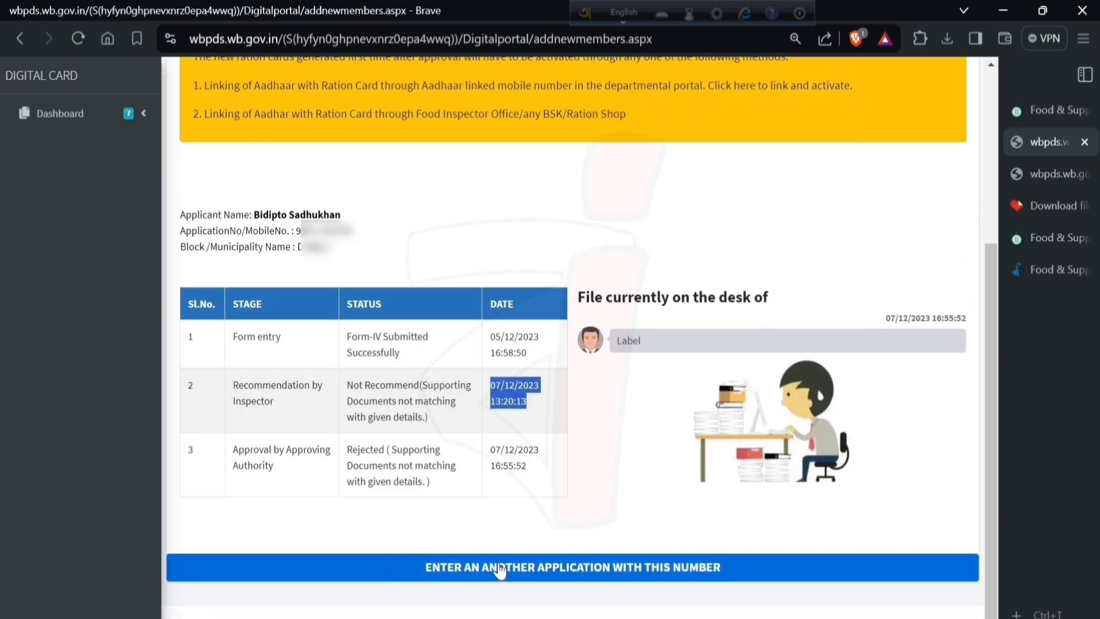
Start another application with the same ration card number.
{"action": "left_click", "coordinate": [431, 568]}
{"action": "scroll", "coordinate": [459, 572], "scroll_direction": "down", "scroll_amount": 2}
{"action": "scroll", "coordinate": [572, 337], "scroll_direction": "down", "scroll_amount": 5}
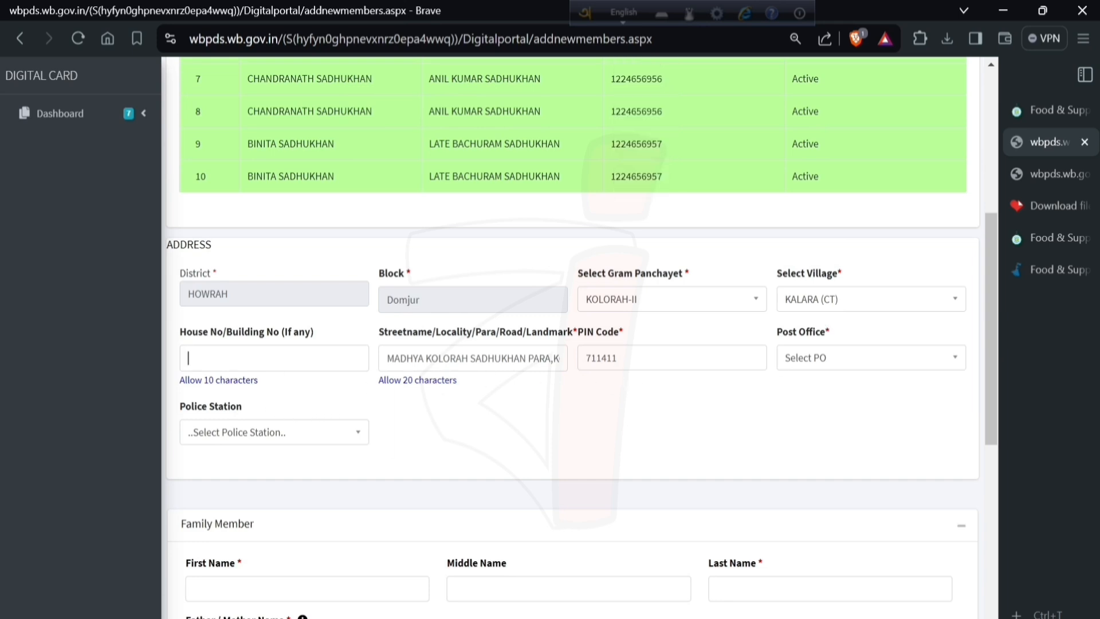
Fill in the house number, post office and police station of the address.
{"action": "left_click", "coordinate": [188, 358]}
{"action": "type", "text": "00"}
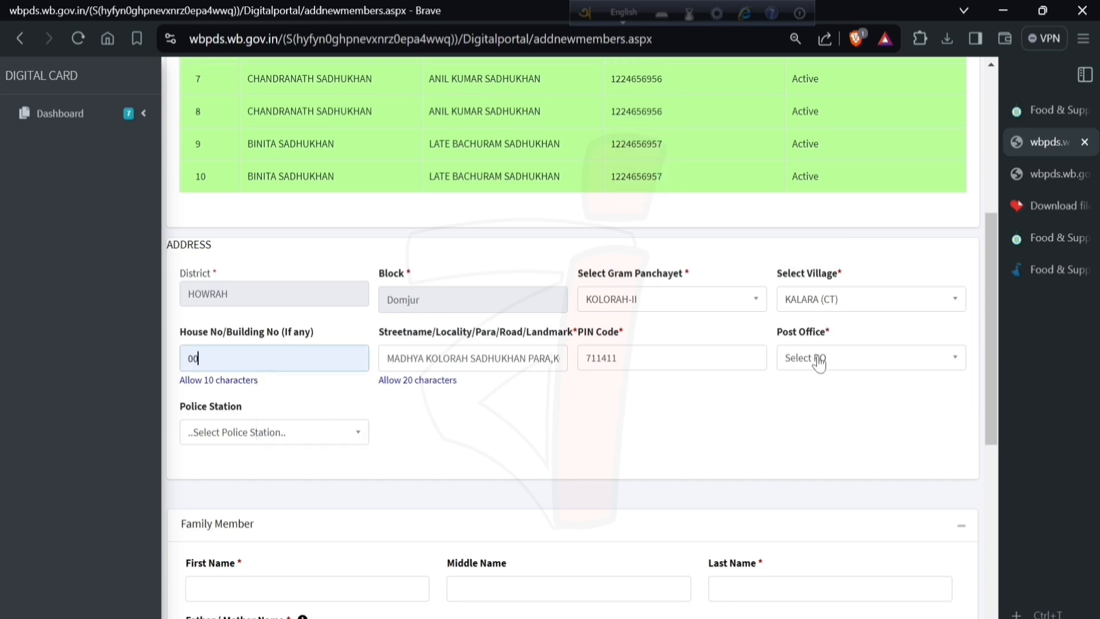
{"action": "left_click", "coordinate": [819, 360]}
{"action": "left_click", "coordinate": [798, 433]}
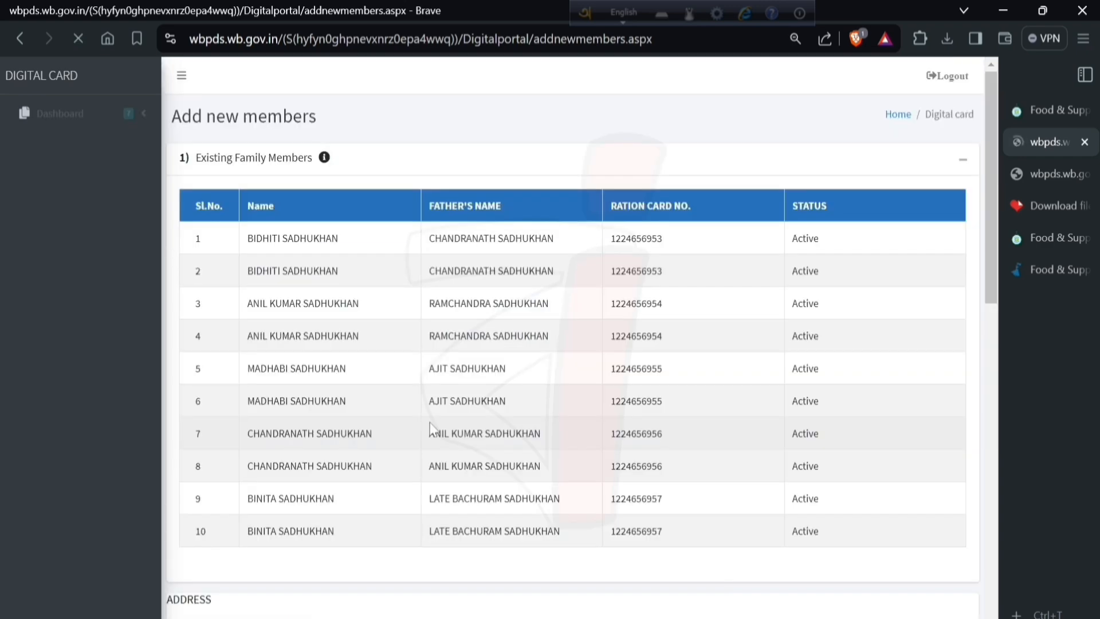
{"action": "left_click", "coordinate": [292, 438]}
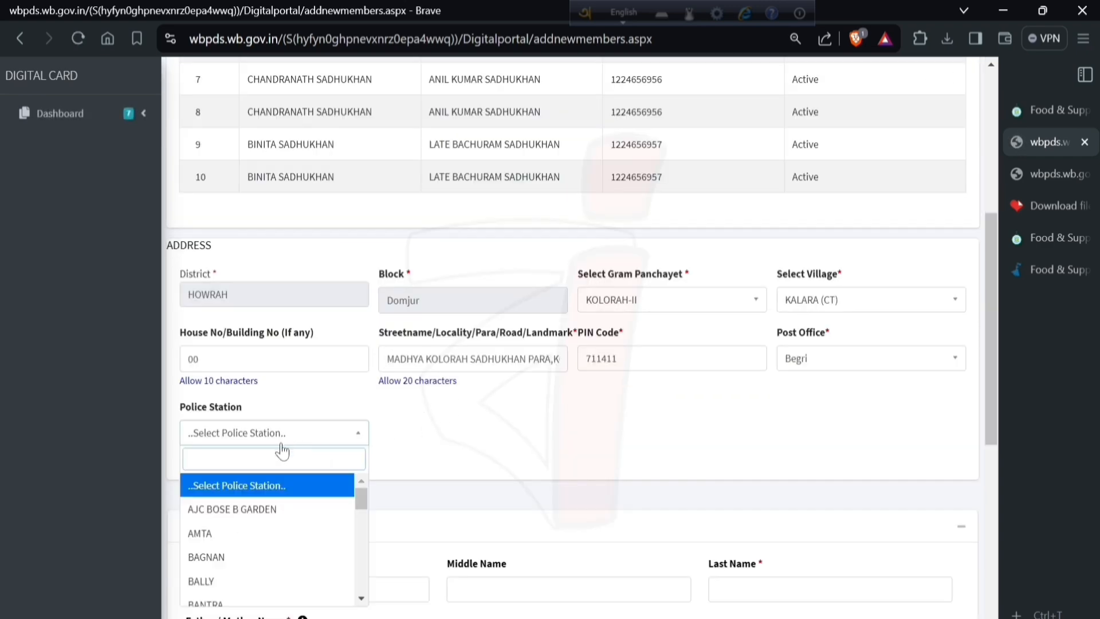
{"action": "scroll", "coordinate": [241, 550], "scroll_direction": "down", "scroll_amount": 3}
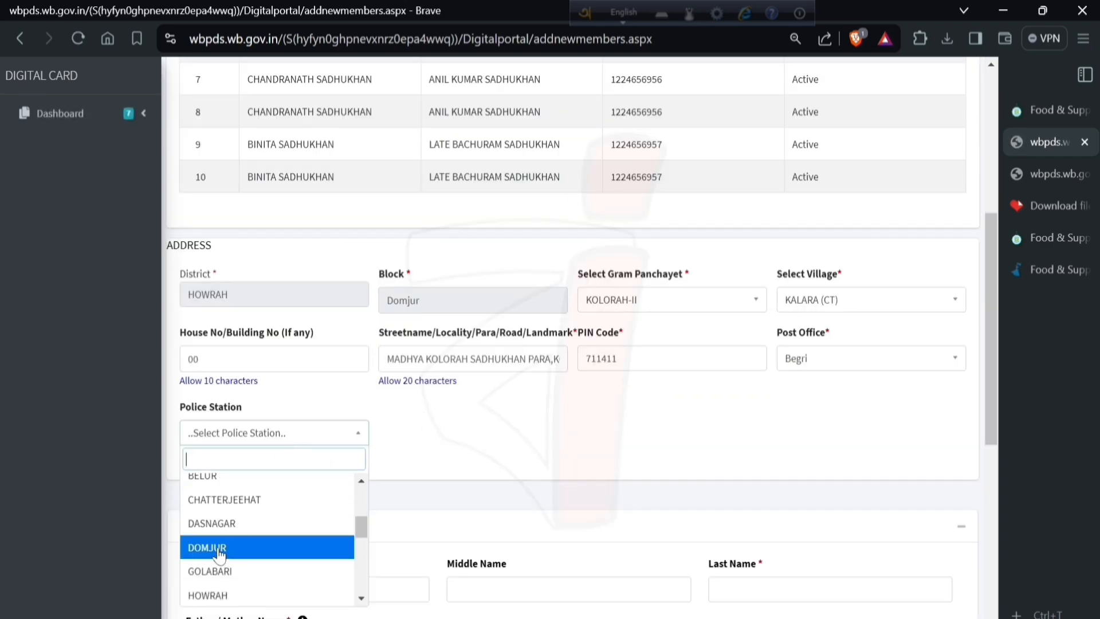
{"action": "left_click", "coordinate": [218, 550]}
{"action": "scroll", "coordinate": [375, 501], "scroll_direction": "down", "scroll_amount": 3}
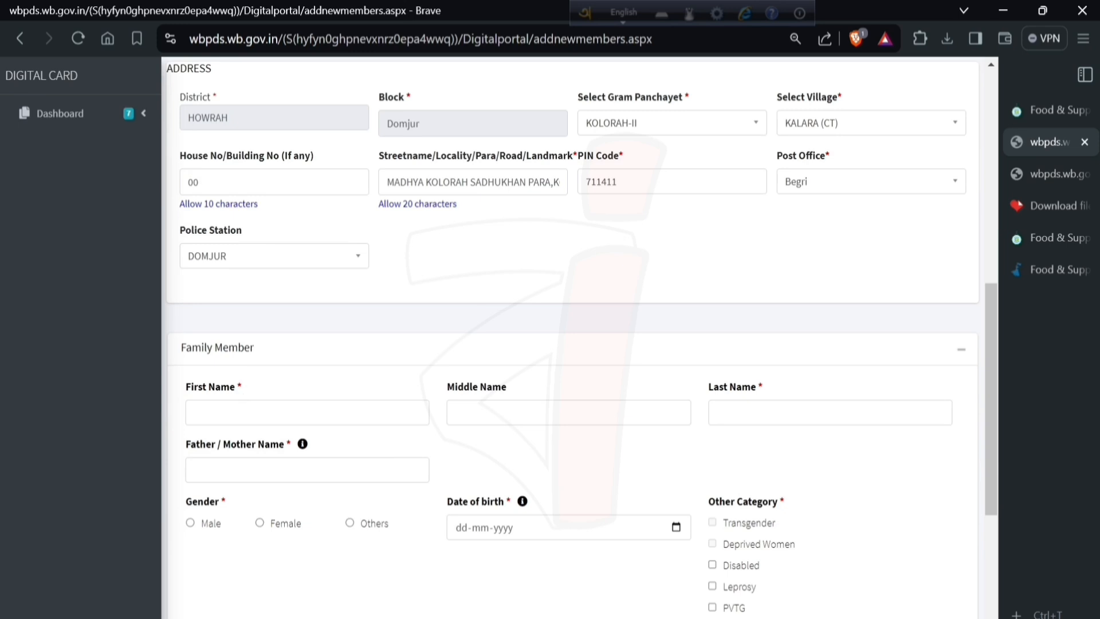
Enter the new member's first and last names and set gender to Male.
{"action": "left_click", "coordinate": [287, 412]}
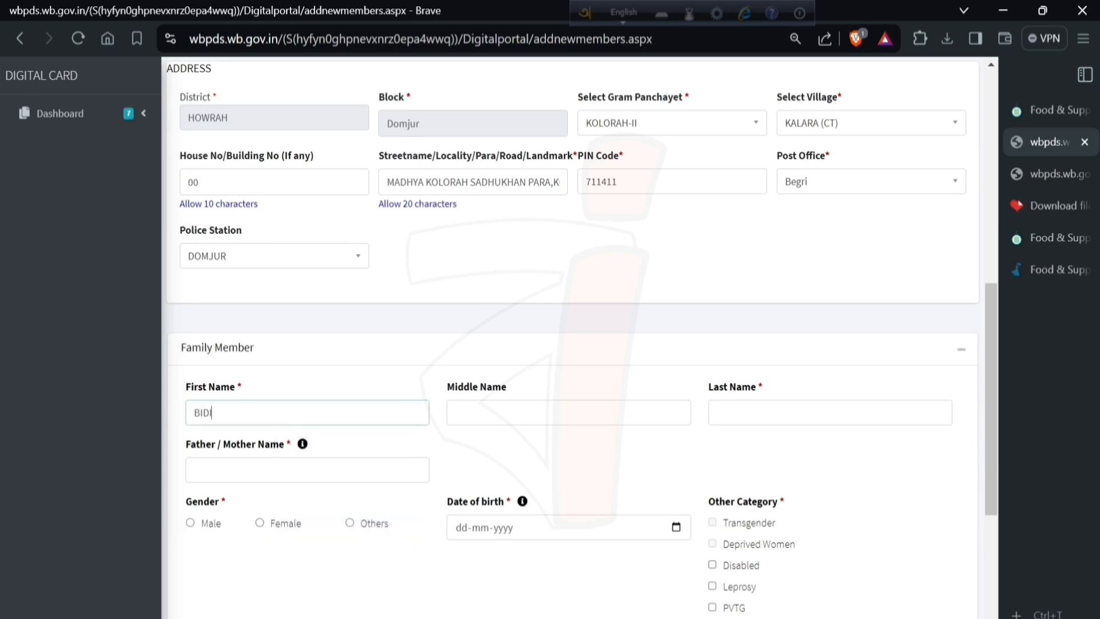
{"action": "key", "text": "Tab"}
{"action": "key", "text": "Tab"}
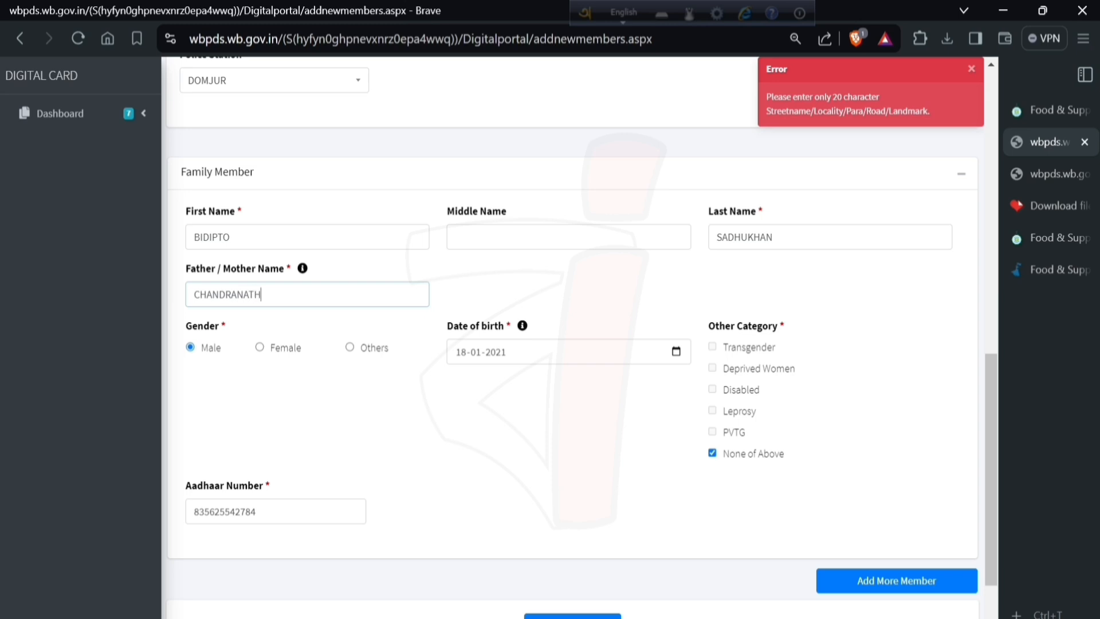
{"action": "type", "text": "SAD"}
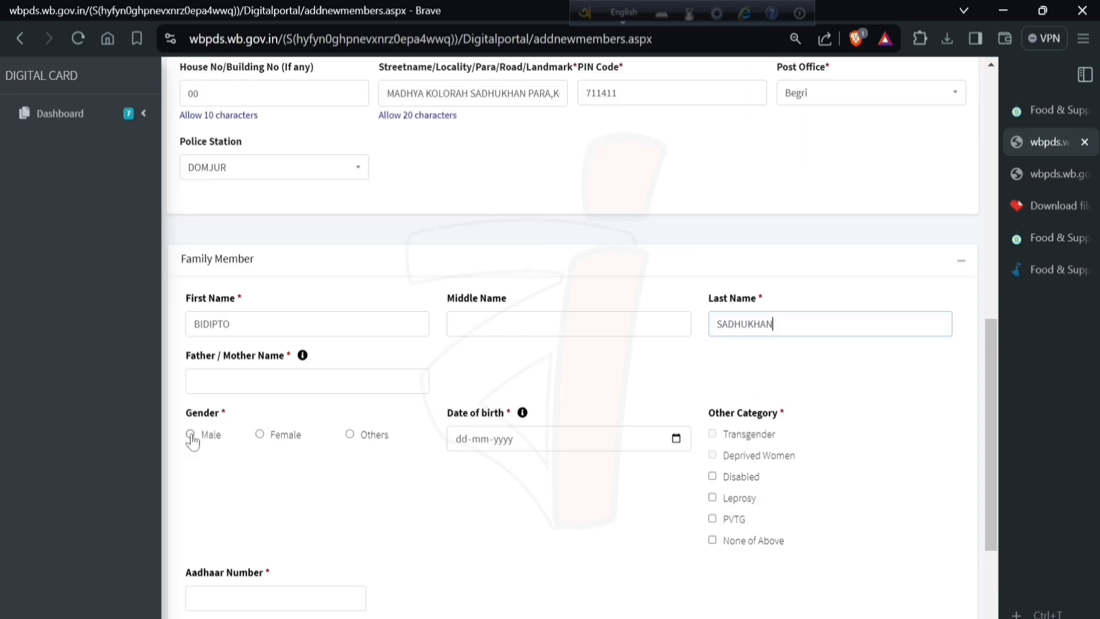
{"action": "left_click", "coordinate": [190, 435]}
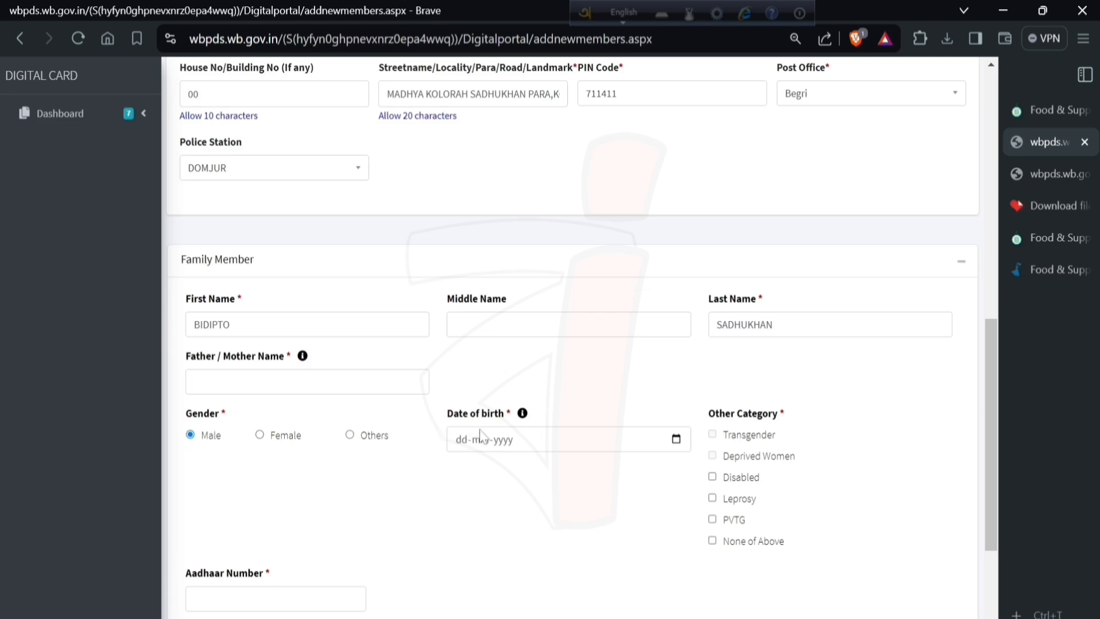
Set the birth date to 18 January 2021 and the category to None of Above.
{"action": "left_click", "coordinate": [675, 439]}
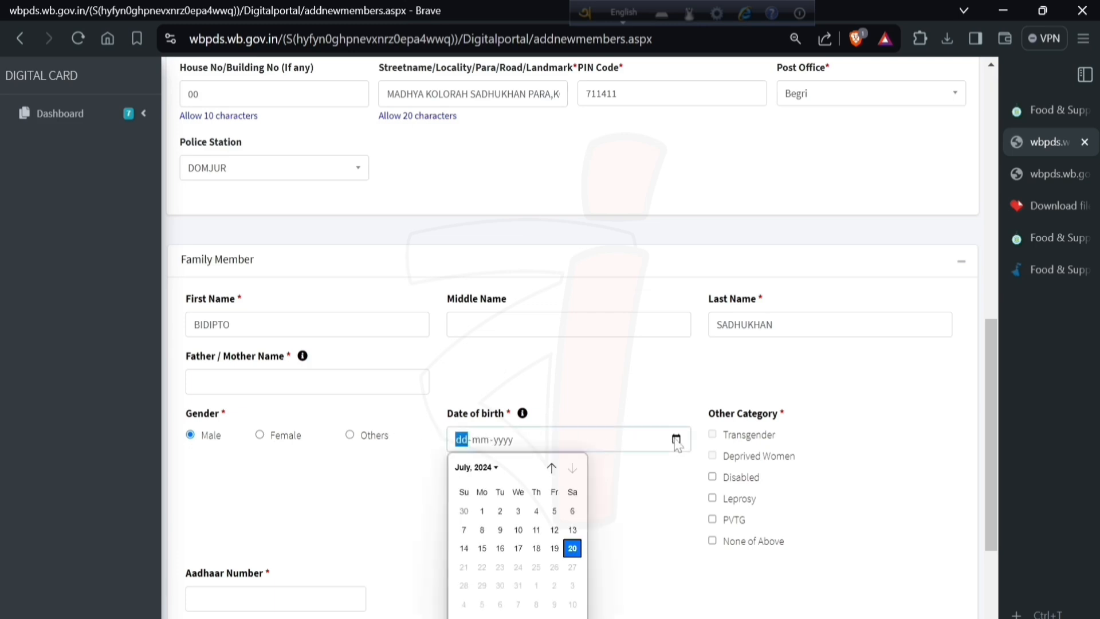
{"action": "left_click", "coordinate": [478, 467]}
{"action": "left_click", "coordinate": [479, 507]}
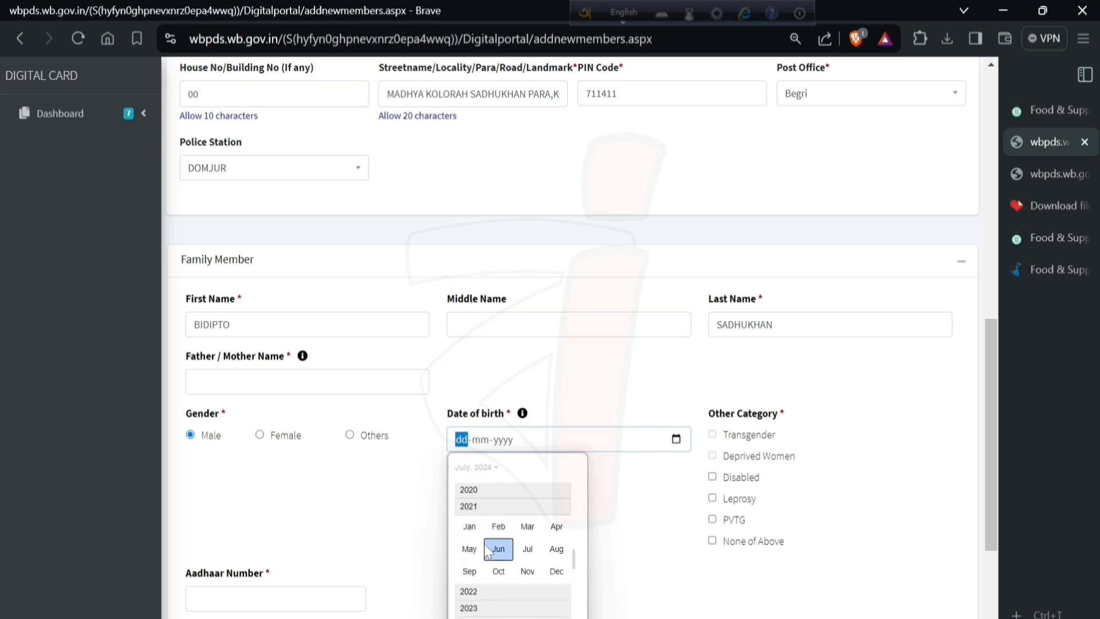
{"action": "left_click", "coordinate": [469, 523]}
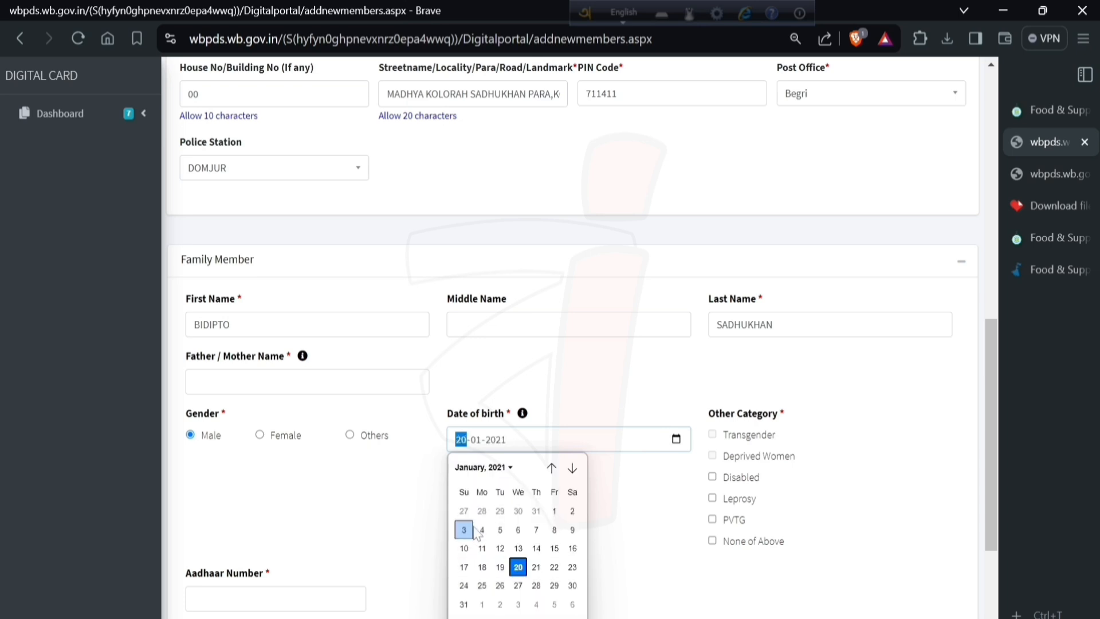
{"action": "left_click", "coordinate": [486, 565]}
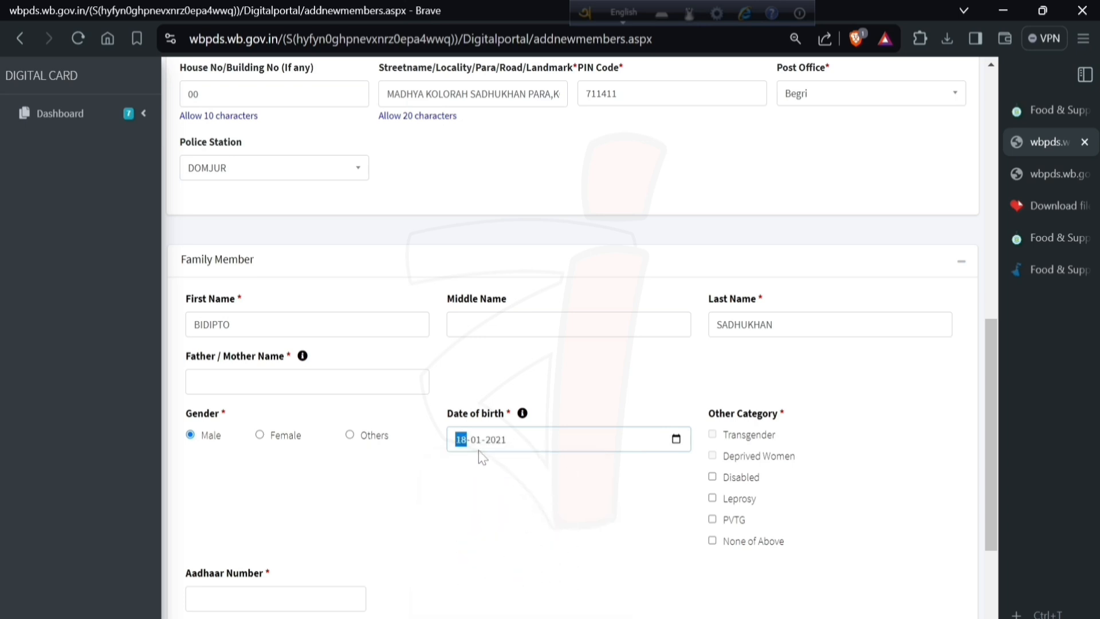
{"action": "left_click", "coordinate": [712, 541]}
{"action": "scroll", "coordinate": [315, 518], "scroll_direction": "down", "scroll_amount": 2}
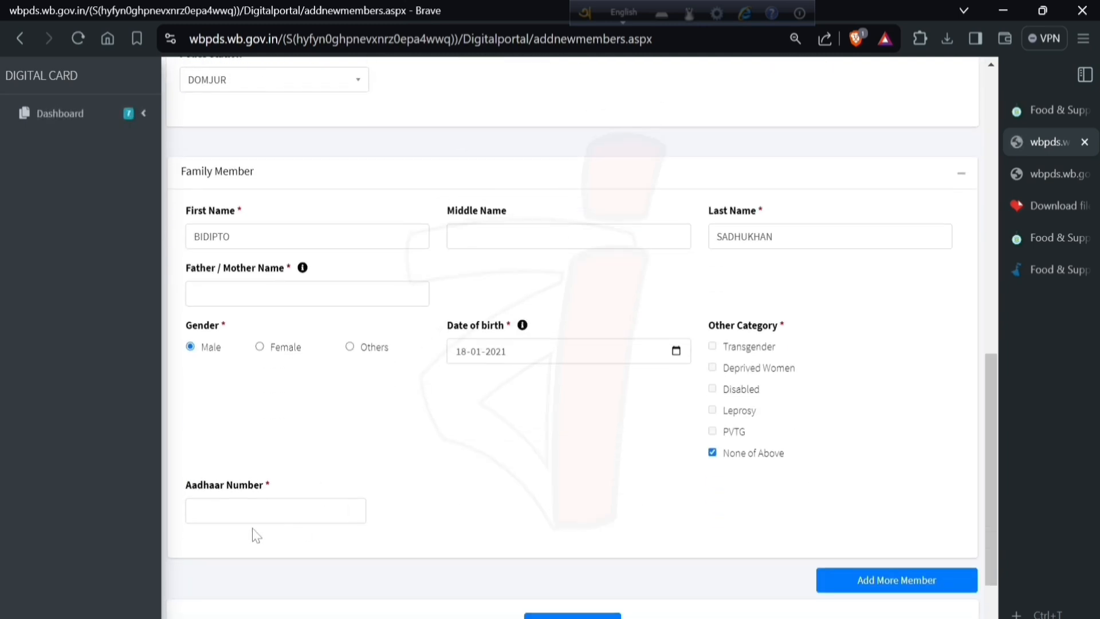
Enter the member's Aadhaar number, submit, then fill in the father's name after the error.
{"action": "left_click_drag", "start_coordinate": [259, 487], "coordinate": [184, 499]}
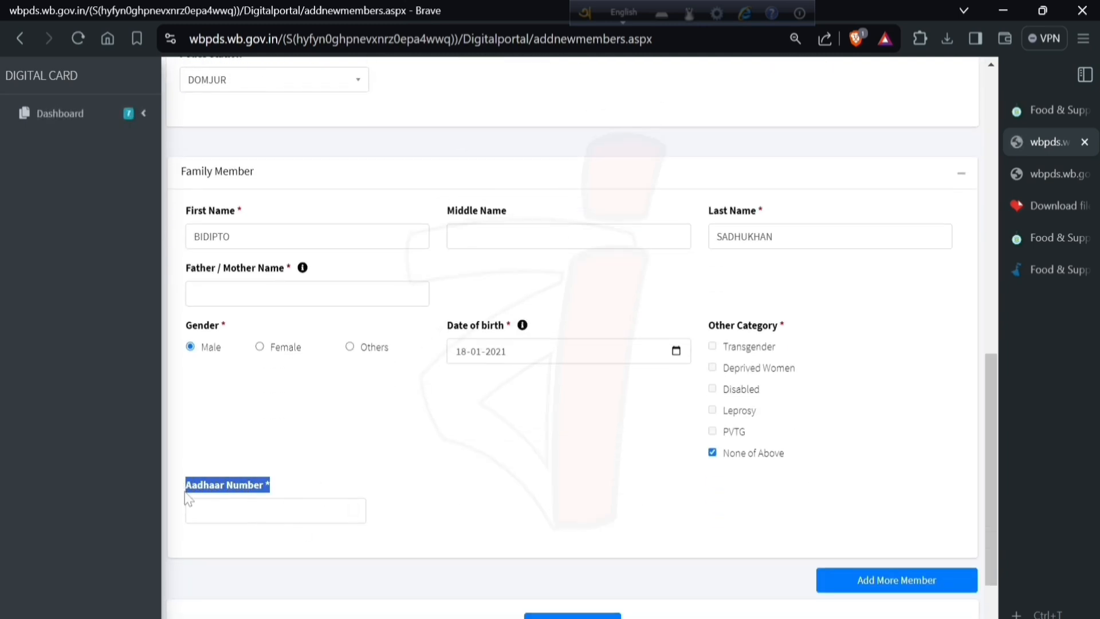
{"action": "left_click", "coordinate": [283, 496]}
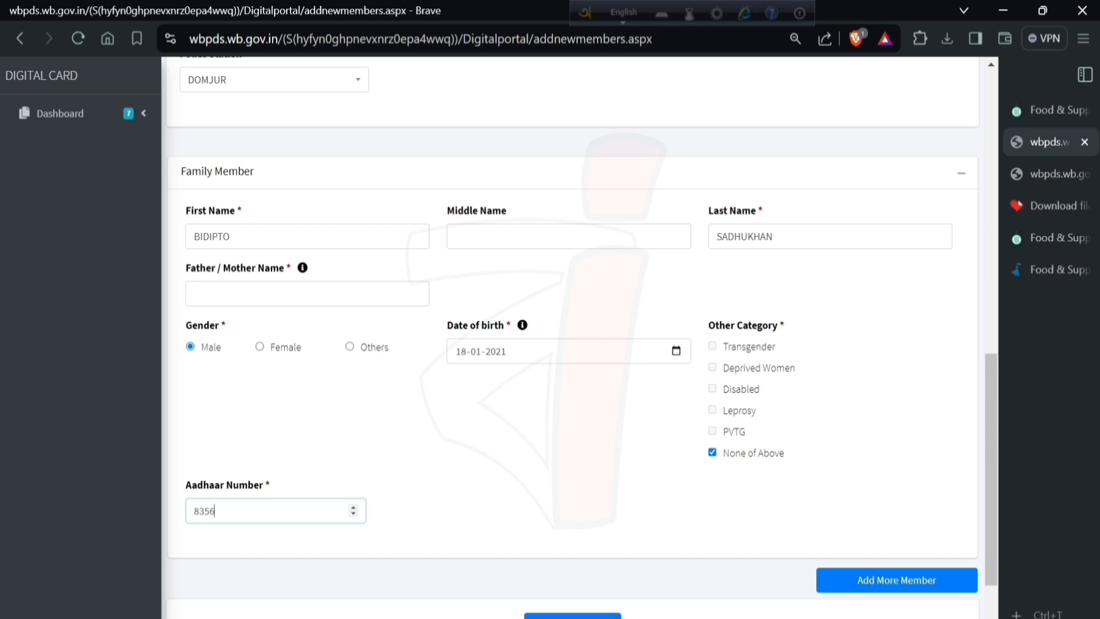
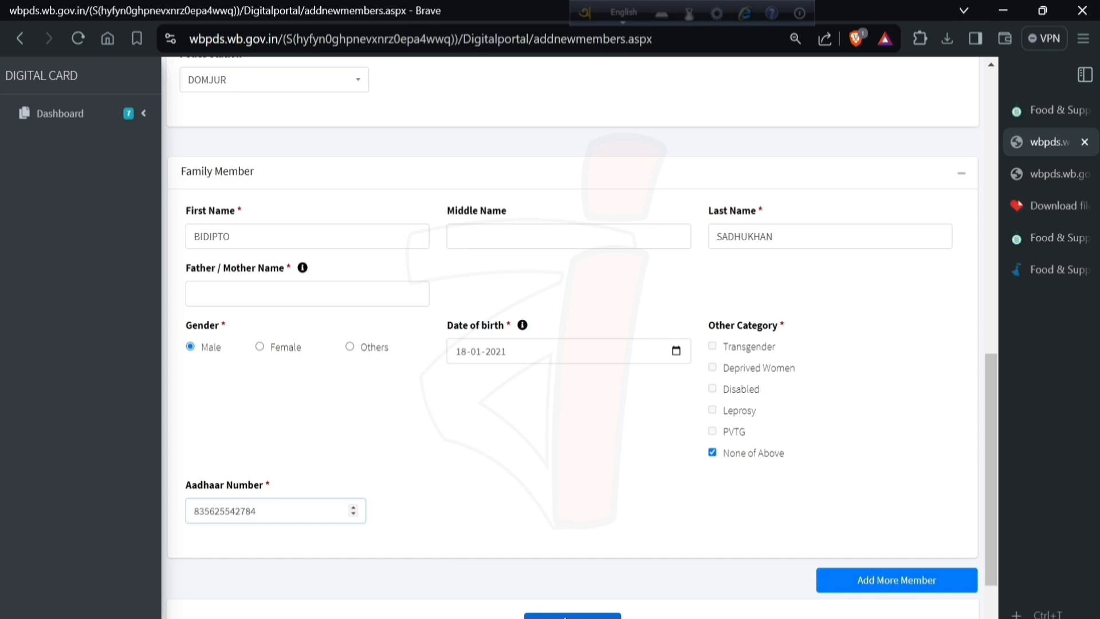
{"action": "left_click", "coordinate": [564, 616]}
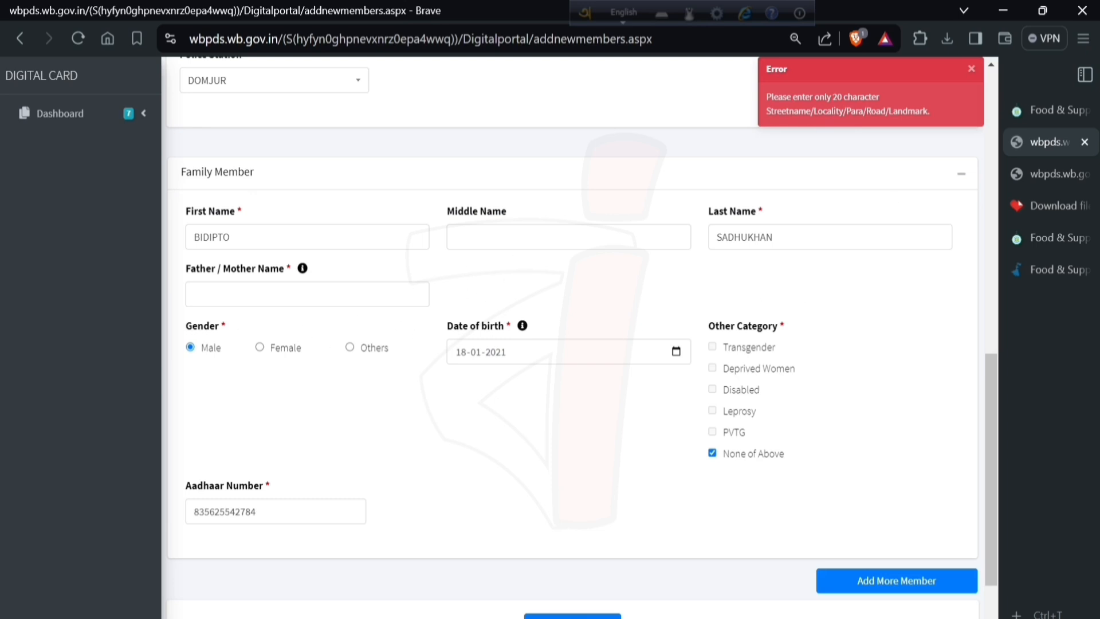
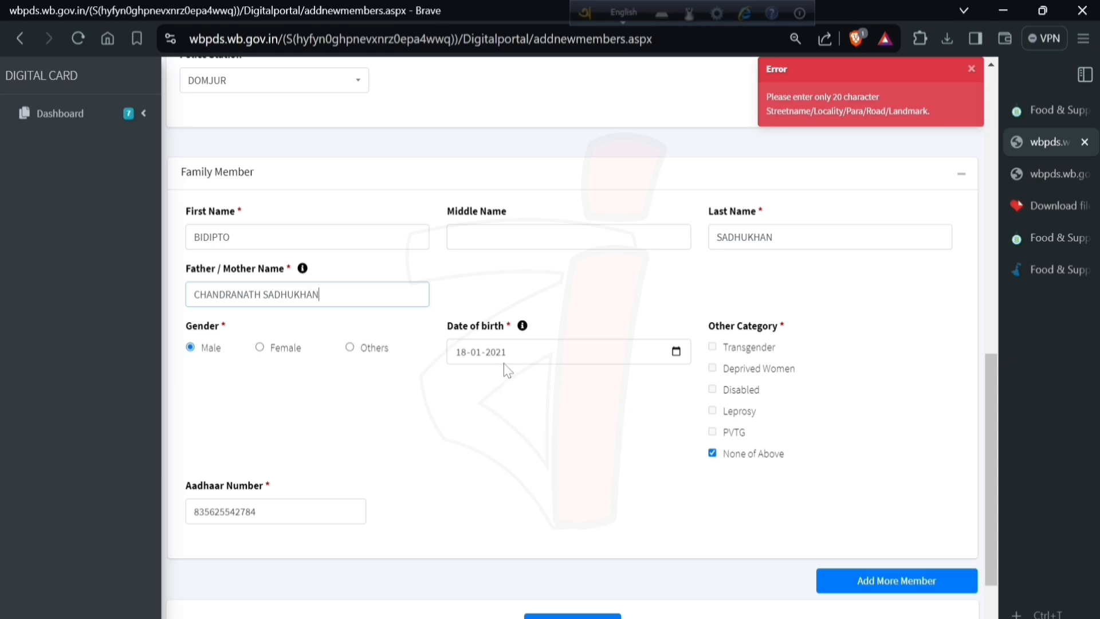
Shorten the Streetname/Locality entry to a short locality name within 20 characters.
{"action": "scroll", "coordinate": [503, 367], "scroll_direction": "up", "scroll_amount": 3}
{"action": "scroll", "coordinate": [501, 350], "scroll_direction": "up", "scroll_amount": 2}
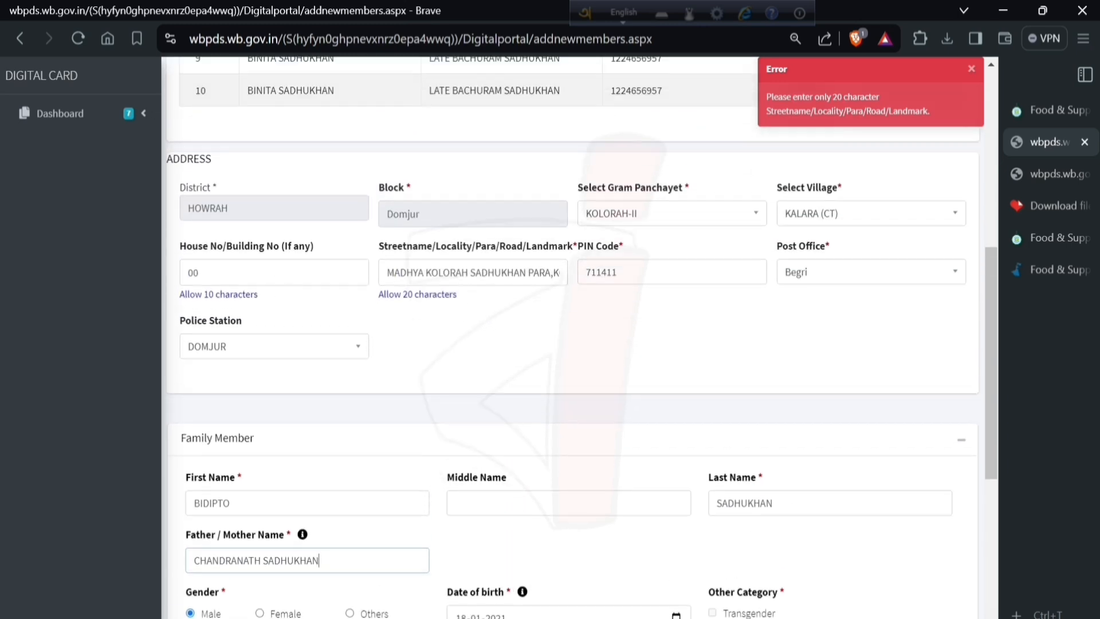
{"action": "left_click", "coordinate": [528, 272]}
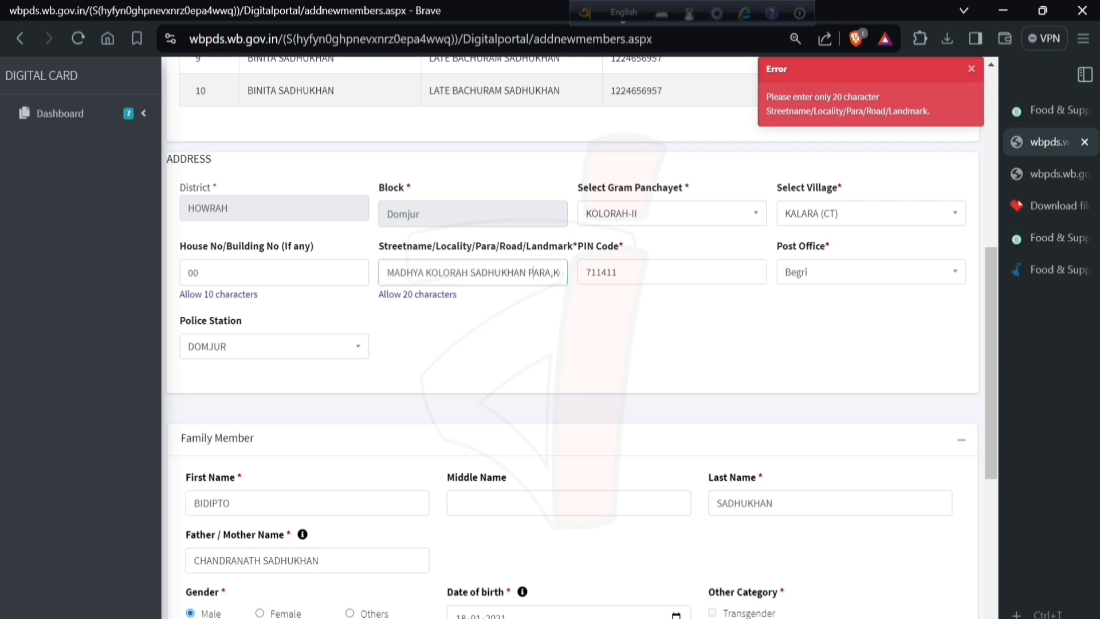
{"action": "key", "text": "Right"}
{"action": "key", "text": "Right"}
{"action": "key", "text": "Right"}
{"action": "key", "text": "Right"}
{"action": "key", "text": "Right"}
{"action": "key", "text": "Right"}
{"action": "key", "text": "Right"}
{"action": "key", "text": "Right"}
{"action": "key", "text": "Right"}
{"action": "key", "text": "Right"}
{"action": "key", "text": "Right"}
{"action": "key", "text": "Right"}
{"action": "key", "text": "Right"}
{"action": "key", "text": "Right"}
{"action": "key", "text": "Right"}
{"action": "key", "text": "Right"}
{"action": "key", "text": "Right"}
{"action": "key", "text": "Right"}
{"action": "key", "text": "Right"}
{"action": "key", "text": "Right"}
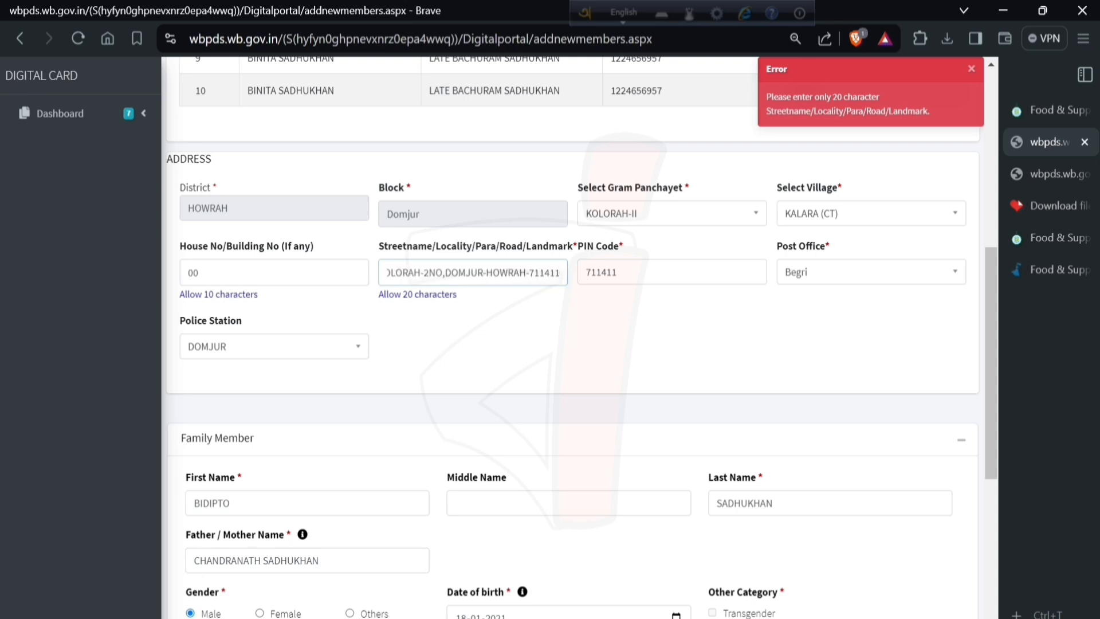
{"action": "key", "text": "BackSpace"}
{"action": "key", "text": "BackSpace"}
{"action": "key", "text": "BackSpace"}
{"action": "key", "text": "BackSpace"}
{"action": "key", "text": "BackSpace"}
{"action": "key", "text": "BackSpace"}
{"action": "key", "text": "BackSpace"}
{"action": "key", "text": "BackSpace"}
{"action": "key", "text": "BackSpace"}
{"action": "key", "text": "BackSpace"}
{"action": "key", "text": "BackSpace"}
{"action": "key", "text": "BackSpace"}
{"action": "key", "text": "BackSpace"}
{"action": "key", "text": "BackSpace"}
{"action": "key", "text": "BackSpace"}
{"action": "key", "text": "BackSpace"}
{"action": "key", "text": "BackSpace"}
{"action": "key", "text": "BackSpace"}
{"action": "key", "text": "BackSpace"}
{"action": "key", "text": "BackSpace"}
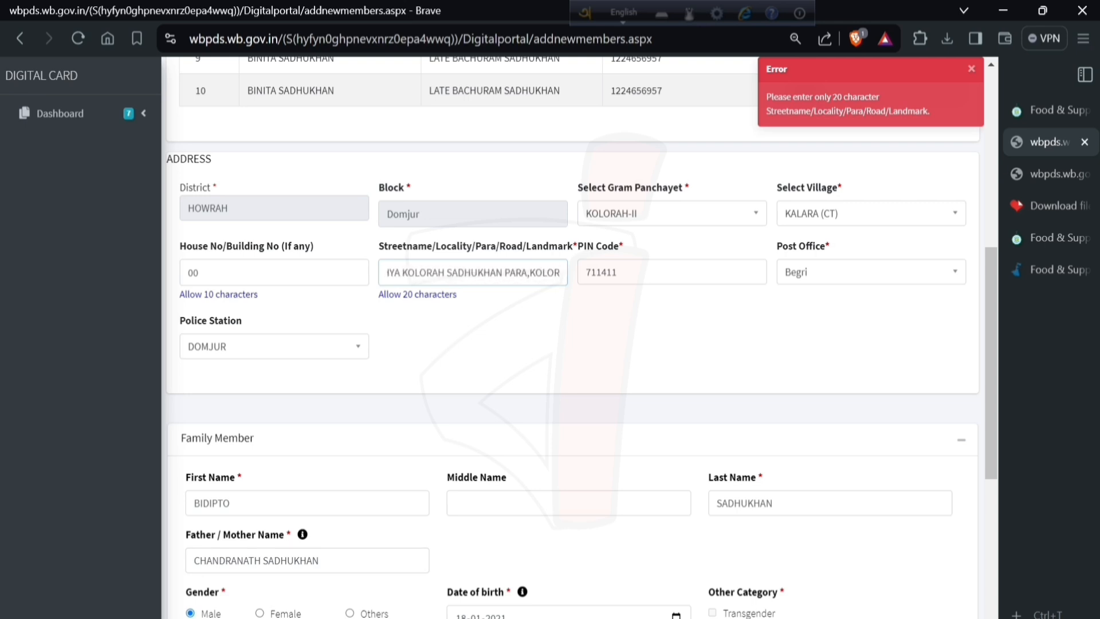
{"action": "key", "text": "BackSpace"}
{"action": "key", "text": "BackSpace"}
{"action": "key", "text": "BackSpace"}
{"action": "key", "text": "BackSpace"}
{"action": "key", "text": "BackSpace"}
{"action": "key", "text": "BackSpace"}
{"action": "key", "text": "BackSpace"}
{"action": "key", "text": "BackSpace"}
{"action": "key", "text": "BackSpace"}
{"action": "key", "text": "BackSpace"}
{"action": "key", "text": "BackSpace"}
{"action": "key", "text": "BackSpace"}
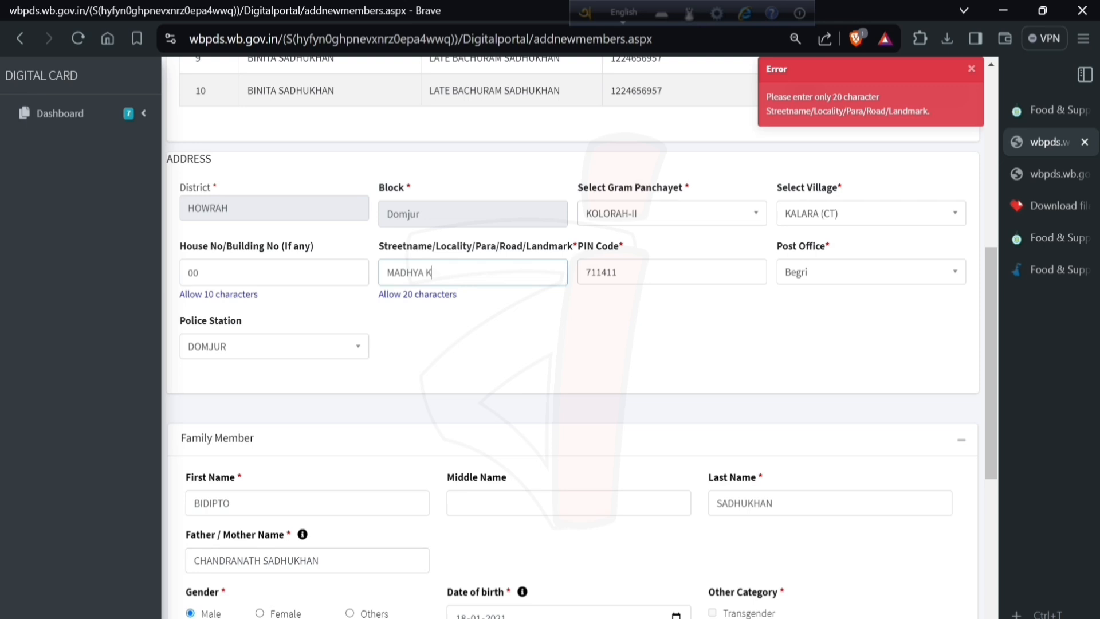
{"action": "key", "text": "BackSpace"}
{"action": "key", "text": "BackSpace"}
{"action": "key", "text": "BackSpace"}
{"action": "key", "text": "BackSpace"}
{"action": "key", "text": "BackSpace"}
{"action": "key", "text": "BackSpace"}
{"action": "type", "text": "KOLORAH"}
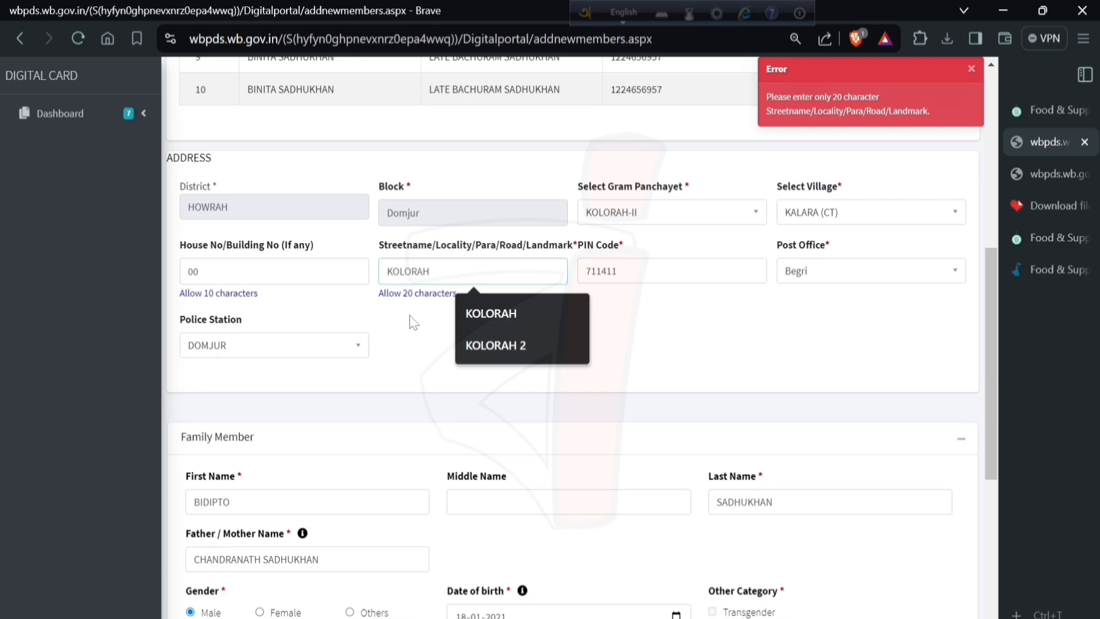
{"action": "scroll", "coordinate": [411, 320], "scroll_direction": "down", "scroll_amount": 2}
{"action": "scroll", "coordinate": [411, 320], "scroll_direction": "down", "scroll_amount": 5}
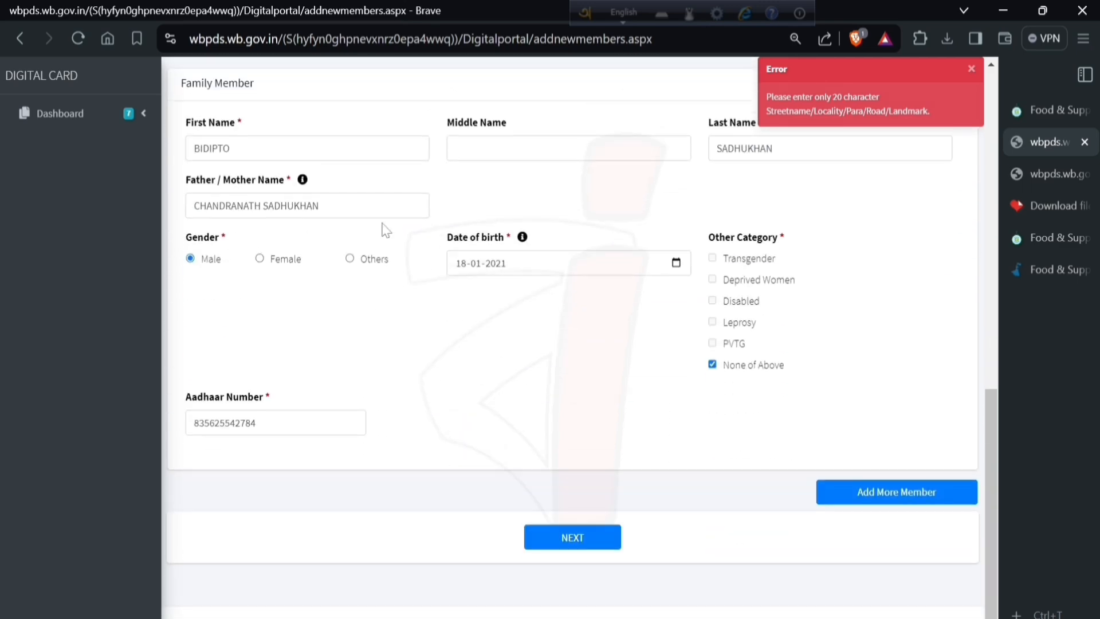
Review the new member's name and gender, accept the no-changes agreement, and proceed.
{"action": "left_click", "coordinate": [583, 542]}
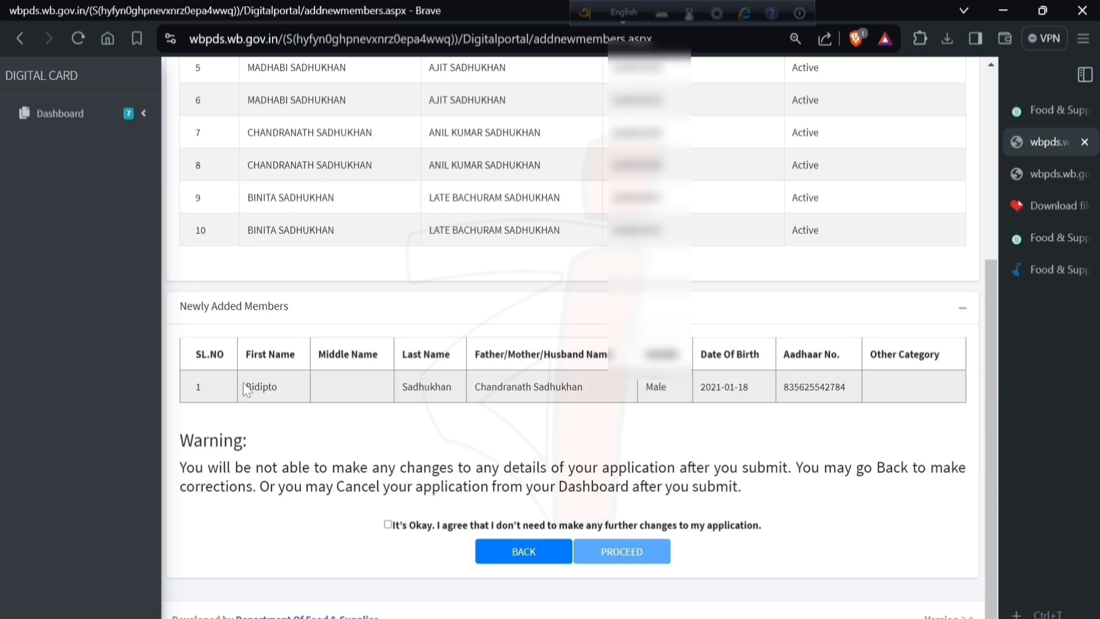
{"action": "left_click_drag", "start_coordinate": [402, 387], "coordinate": [469, 391]}
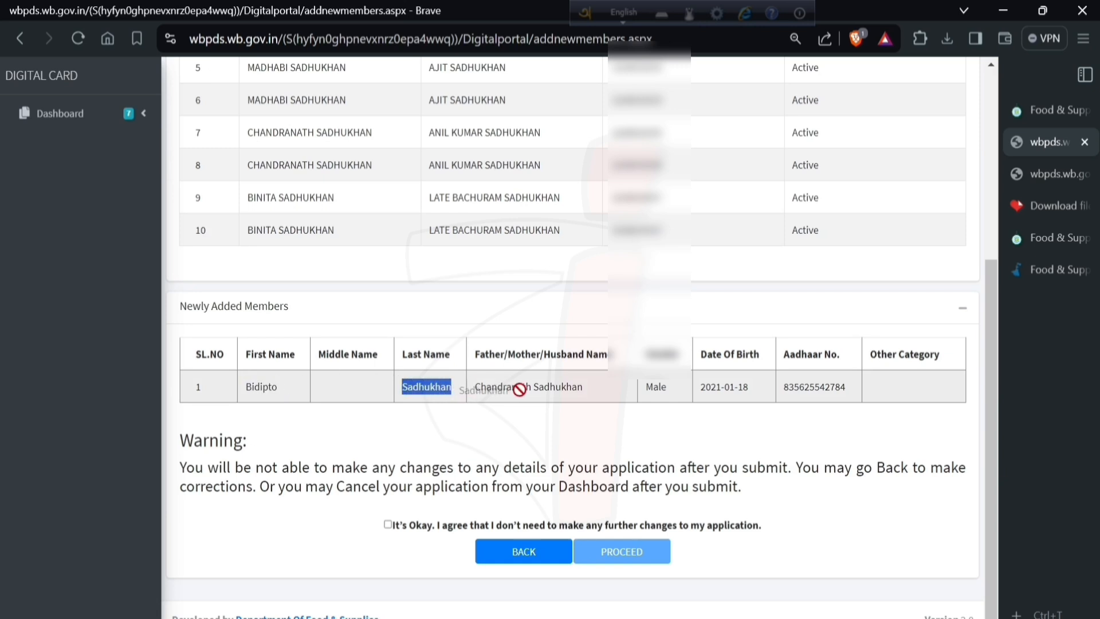
{"action": "left_click_drag", "start_coordinate": [644, 388], "coordinate": [674, 391]}
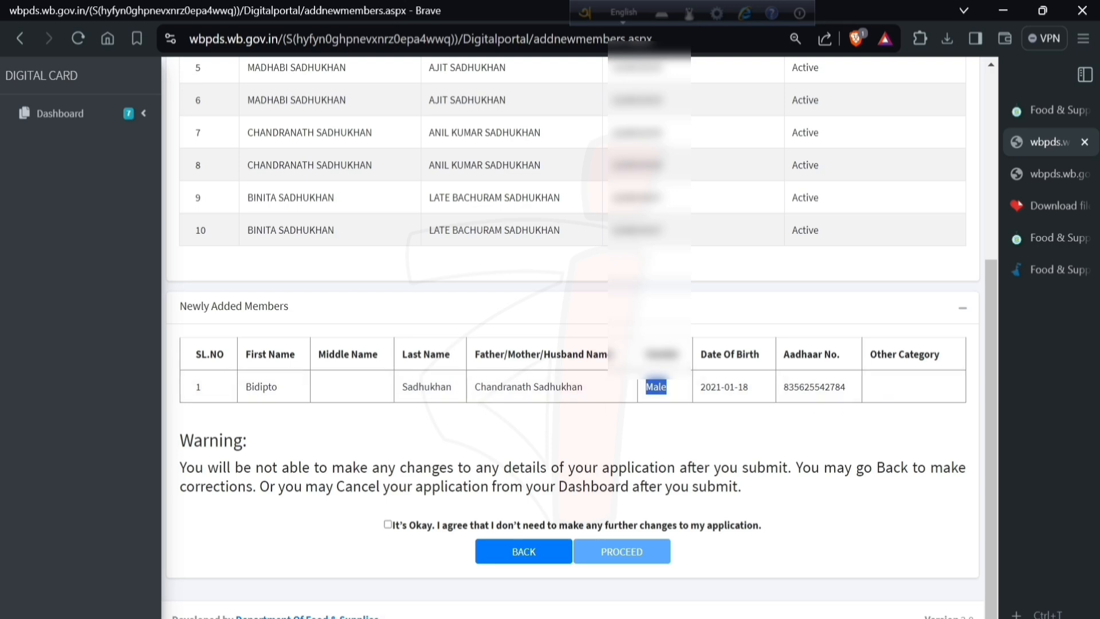
{"action": "left_click", "coordinate": [388, 524]}
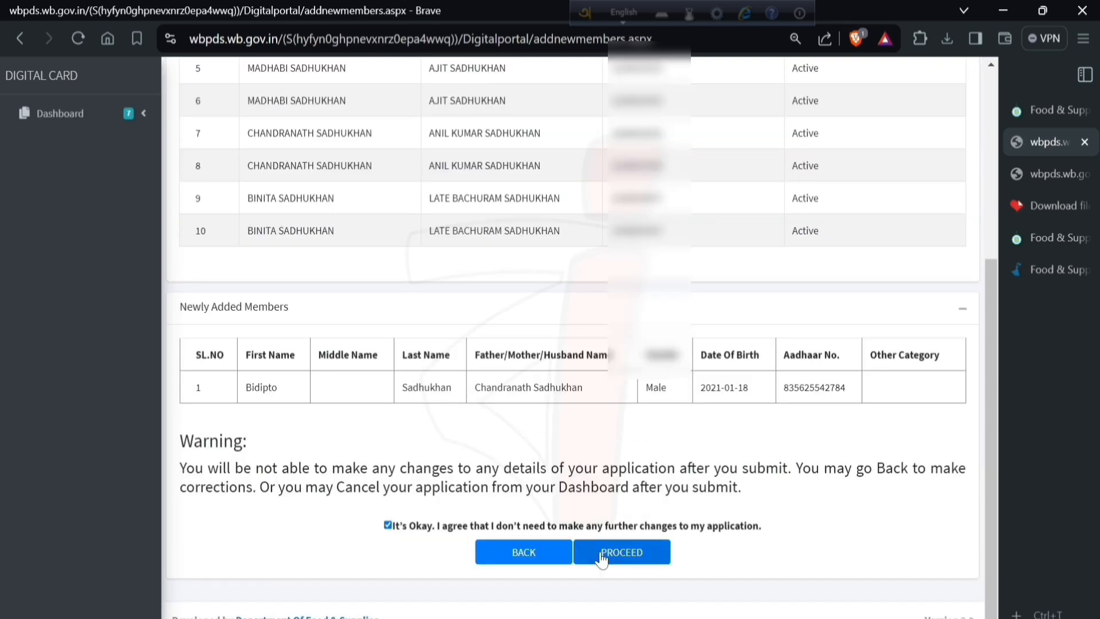
{"action": "left_click", "coordinate": [610, 552]}
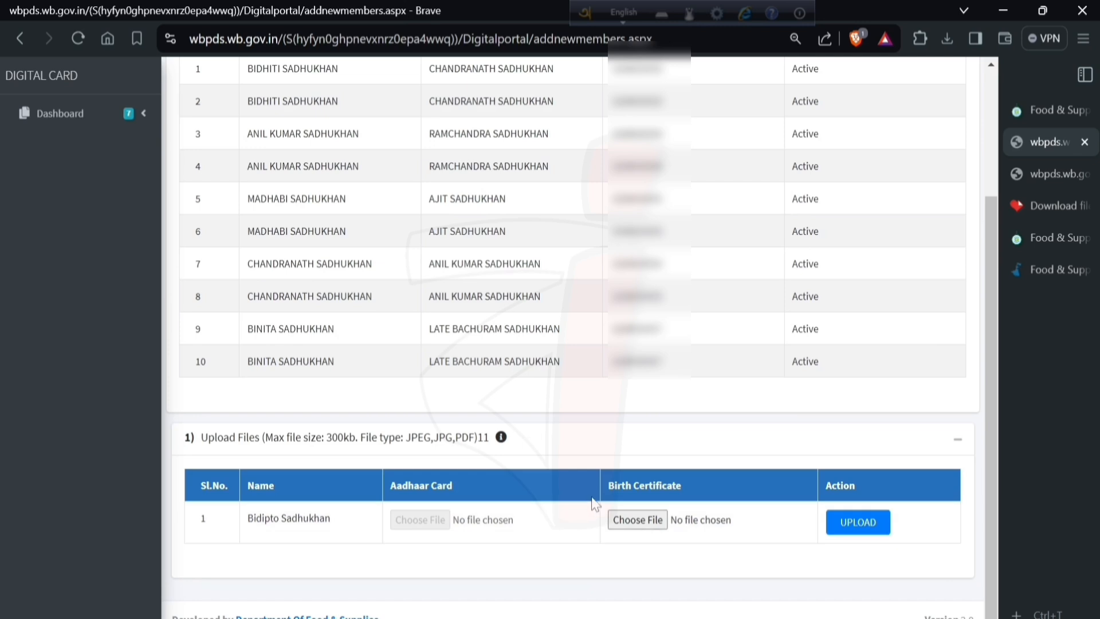
Upload the compressed file from Downloads as the birth certificate, within the 300kb limit.
{"action": "left_click_drag", "start_coordinate": [388, 485], "coordinate": [476, 489]}
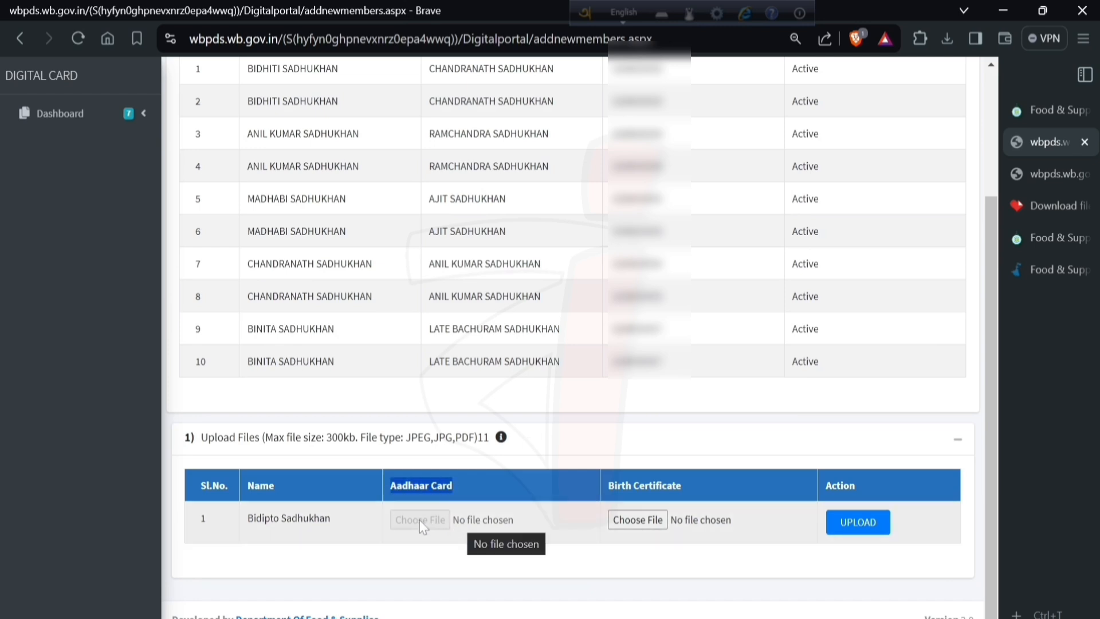
{"action": "left_click", "coordinate": [359, 520]}
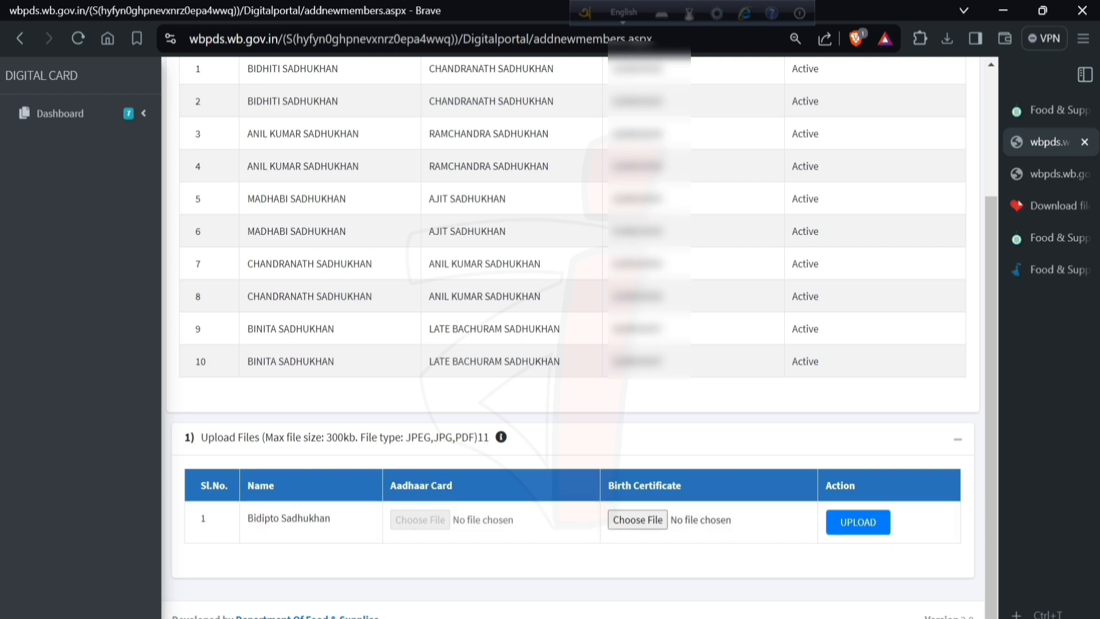
{"action": "left_click_drag", "start_coordinate": [262, 437], "coordinate": [488, 437]}
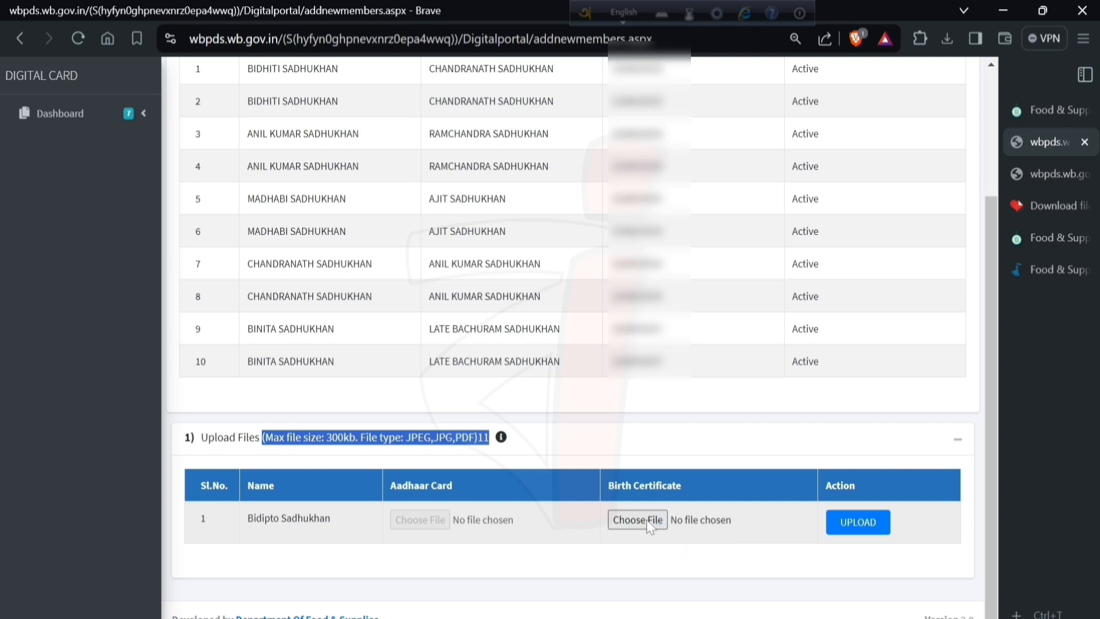
{"action": "left_click", "coordinate": [650, 527]}
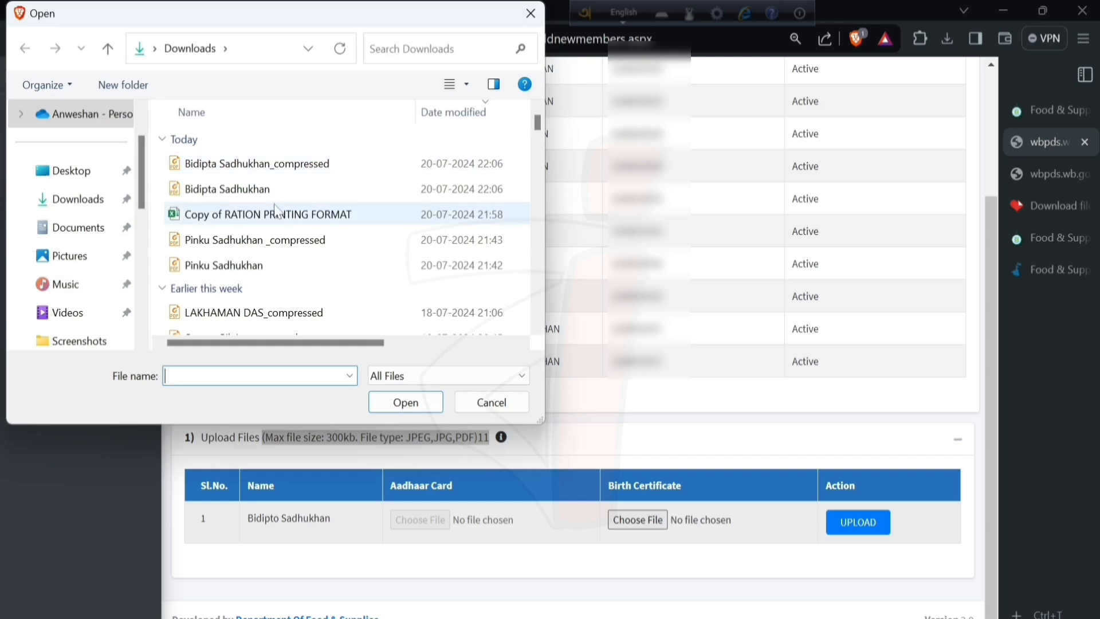
{"action": "double_click", "coordinate": [277, 166]}
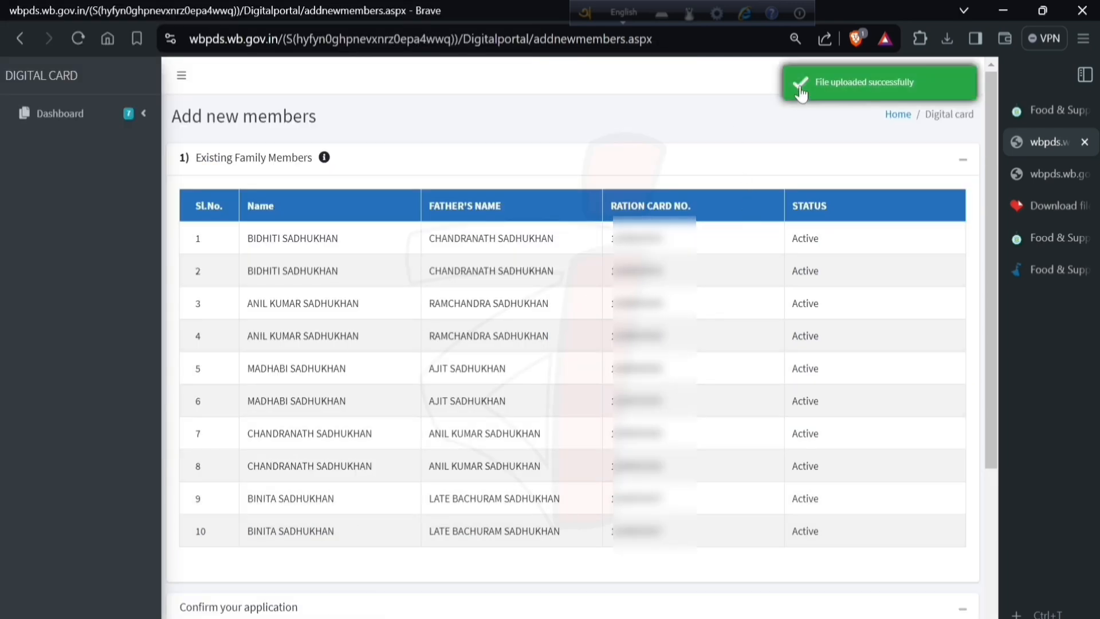
{"action": "scroll", "coordinate": [405, 265], "scroll_direction": "down", "scroll_amount": 4}
Certify the application details and enter the received OTP.
{"action": "left_click", "coordinate": [183, 436]}
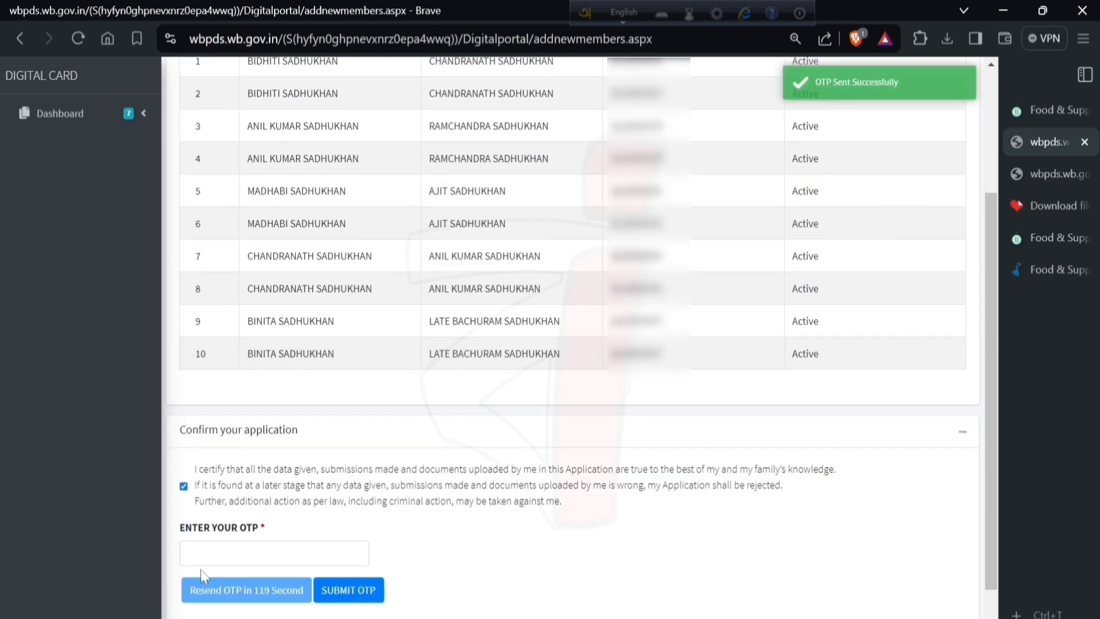
{"action": "left_click", "coordinate": [201, 555]}
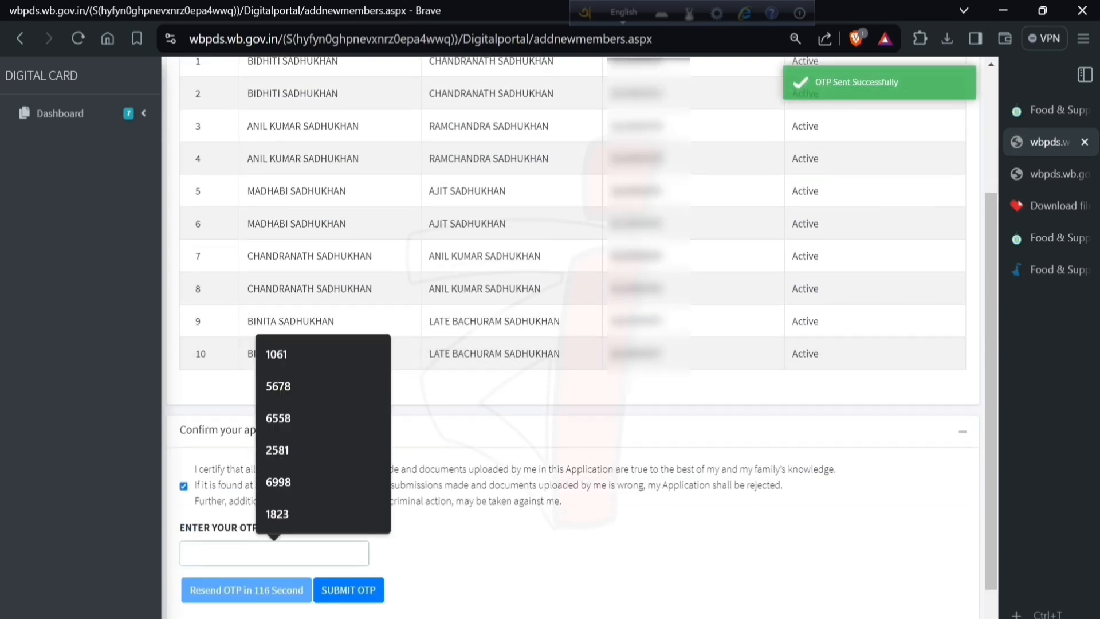
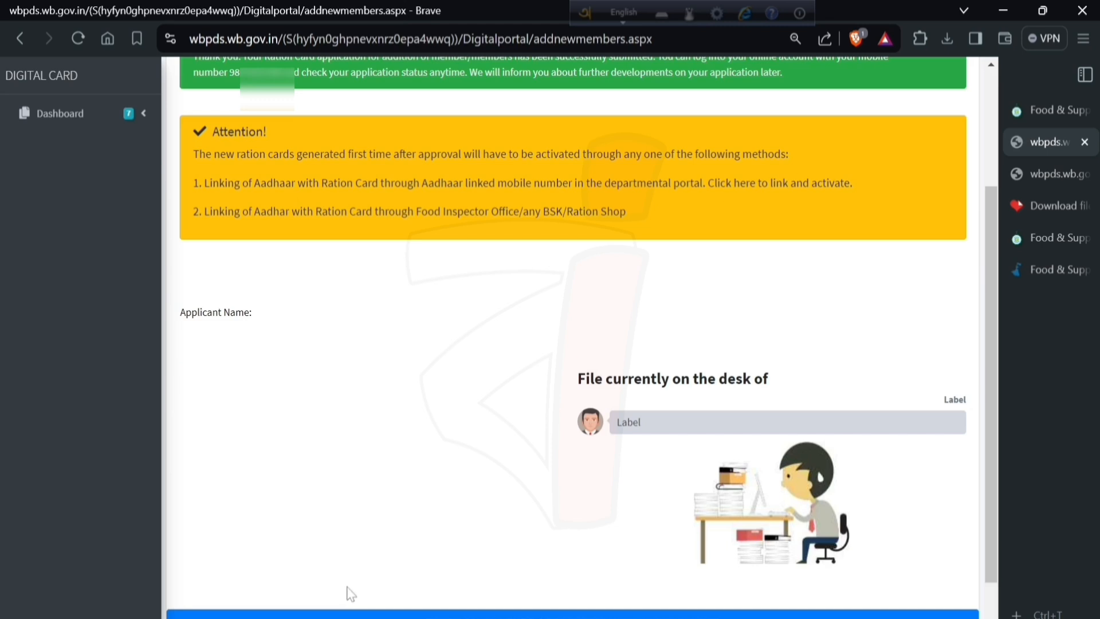
Copy the registered mobile number and return to the Home dashboard.
{"action": "scroll", "coordinate": [347, 262], "scroll_direction": "up", "scroll_amount": 2}
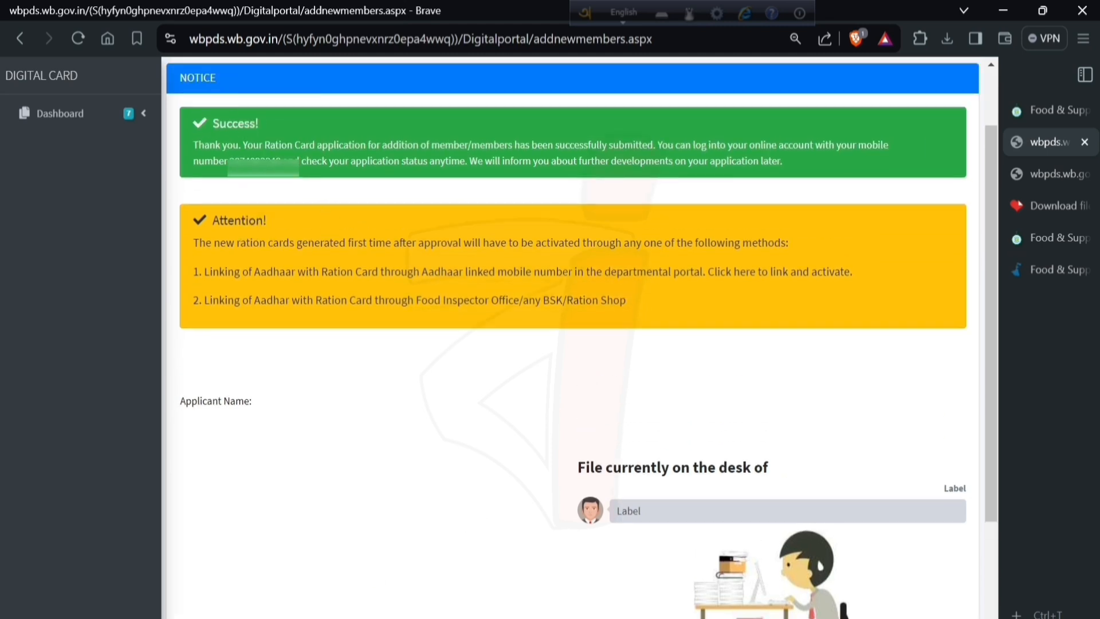
{"action": "right_click", "coordinate": [259, 161]}
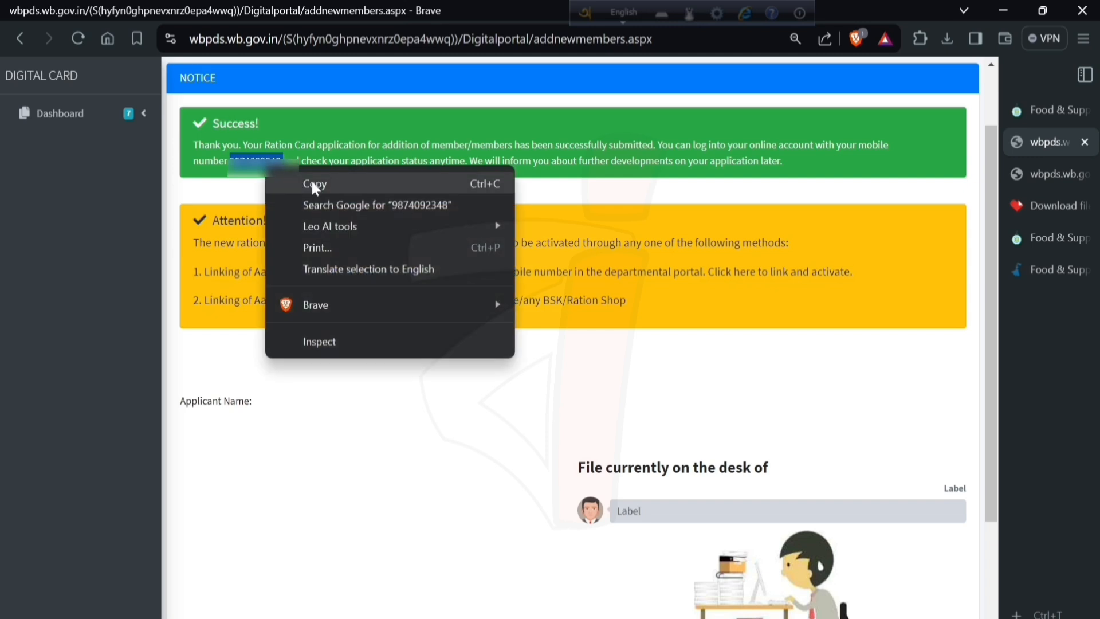
{"action": "left_click", "coordinate": [300, 172]}
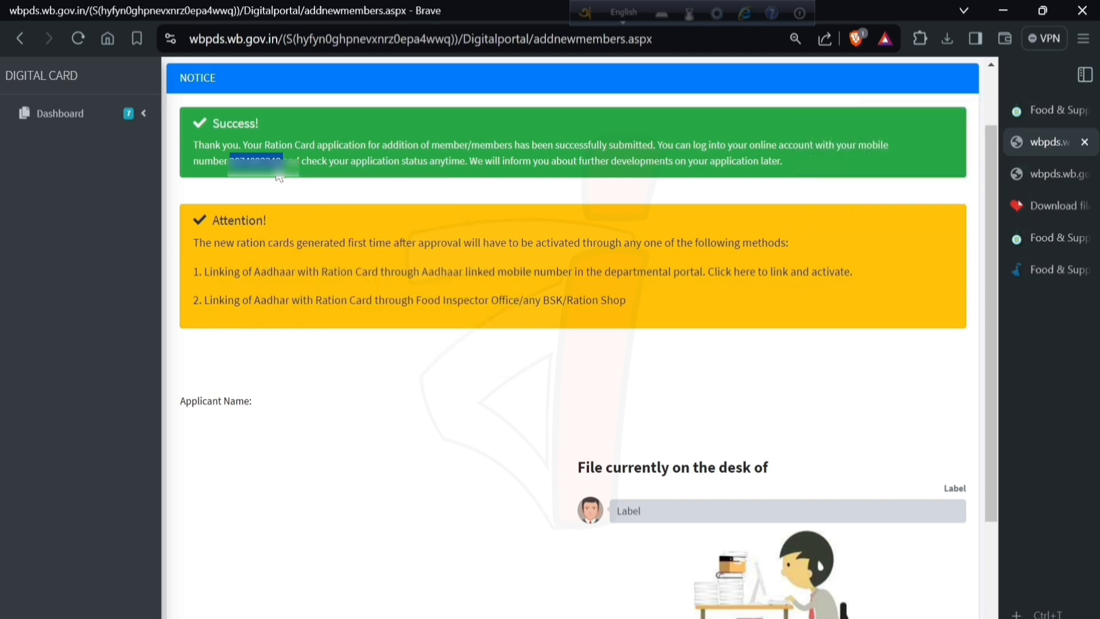
{"action": "left_click", "coordinate": [54, 121]}
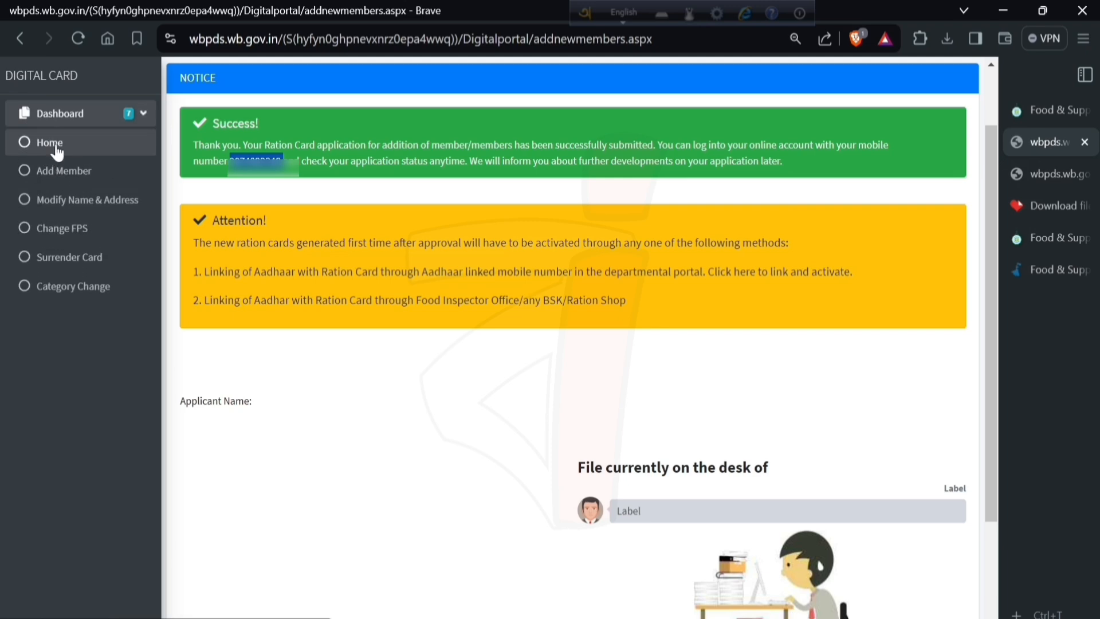
{"action": "left_click", "coordinate": [54, 145]}
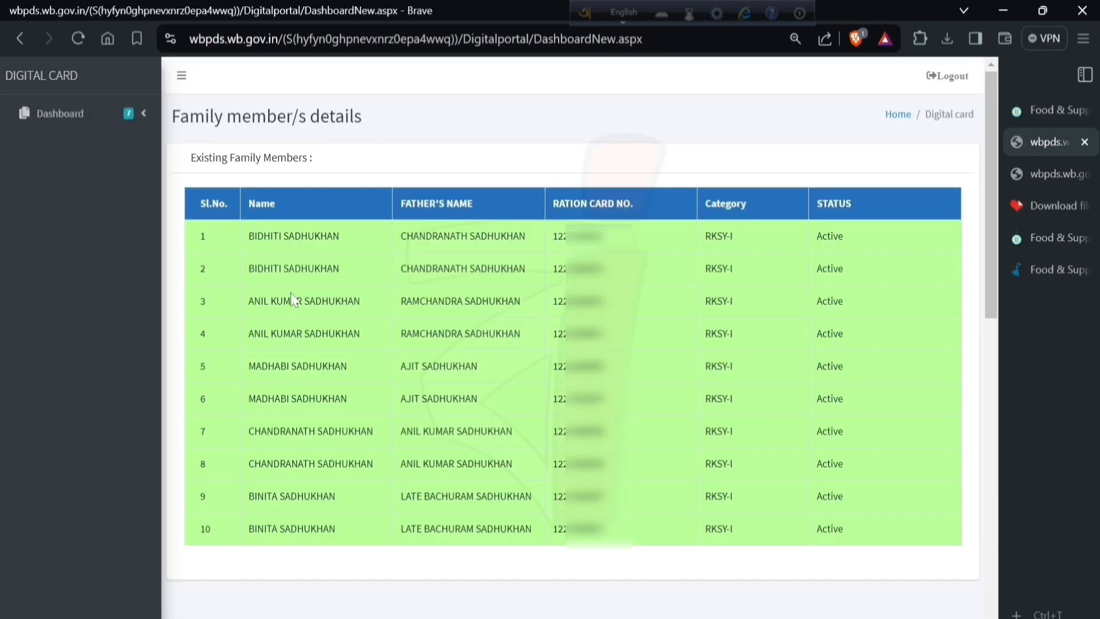
{"action": "scroll", "coordinate": [294, 298], "scroll_direction": "down", "scroll_amount": 5}
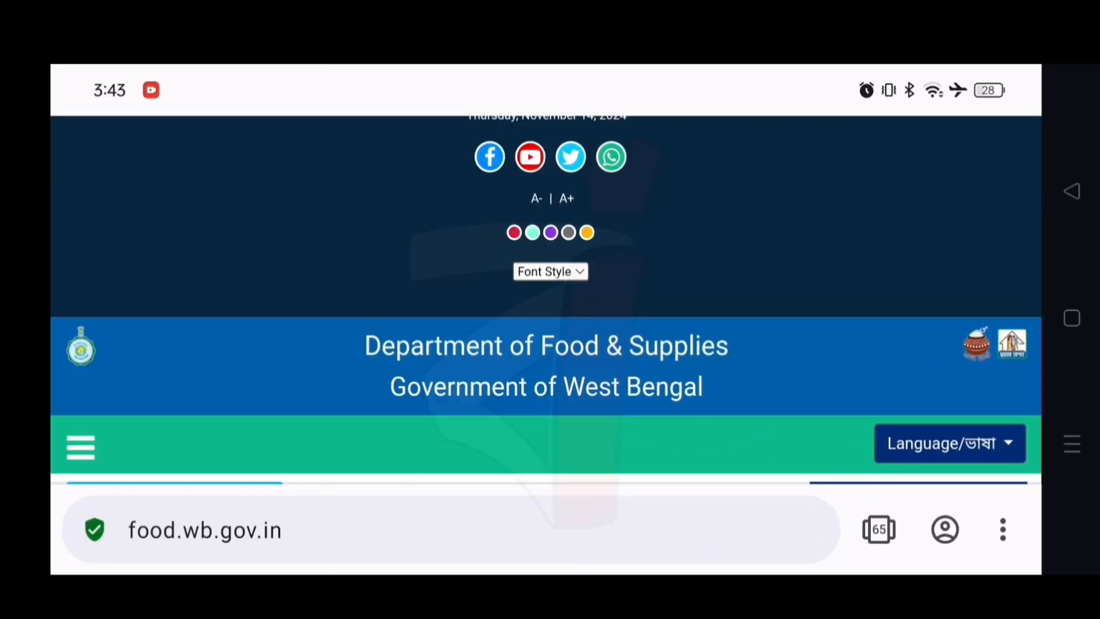
{"action": "scroll", "coordinate": [913, 413], "scroll_direction": "down", "scroll_amount": 15}
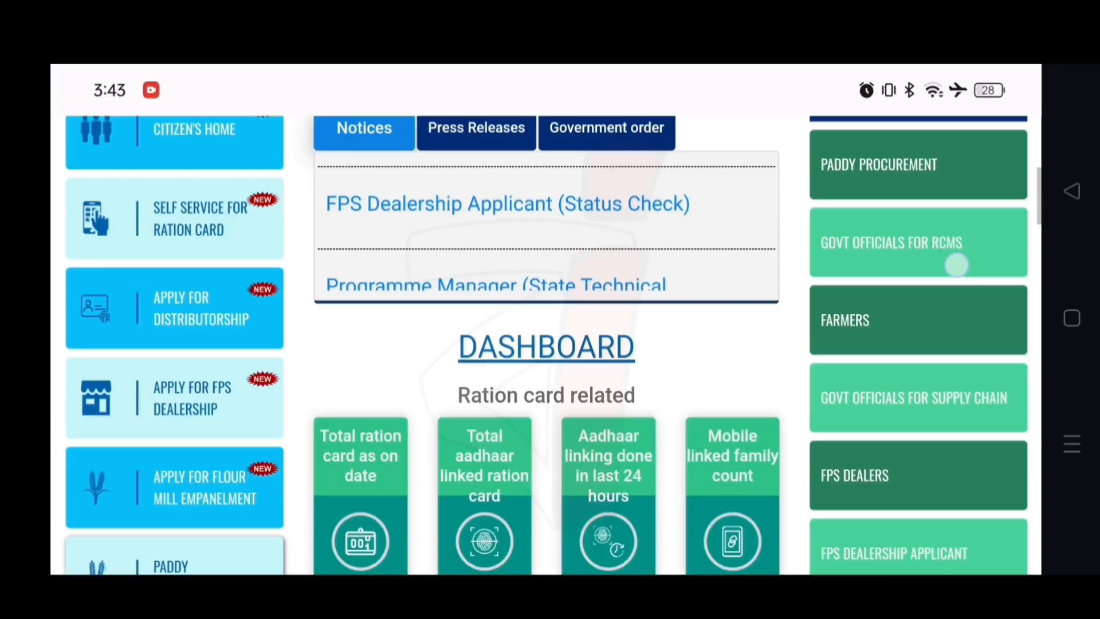
Open the ration card application status checker and pick Form-IV as the form type.
{"action": "scroll", "coordinate": [874, 516], "scroll_direction": "down", "scroll_amount": 15}
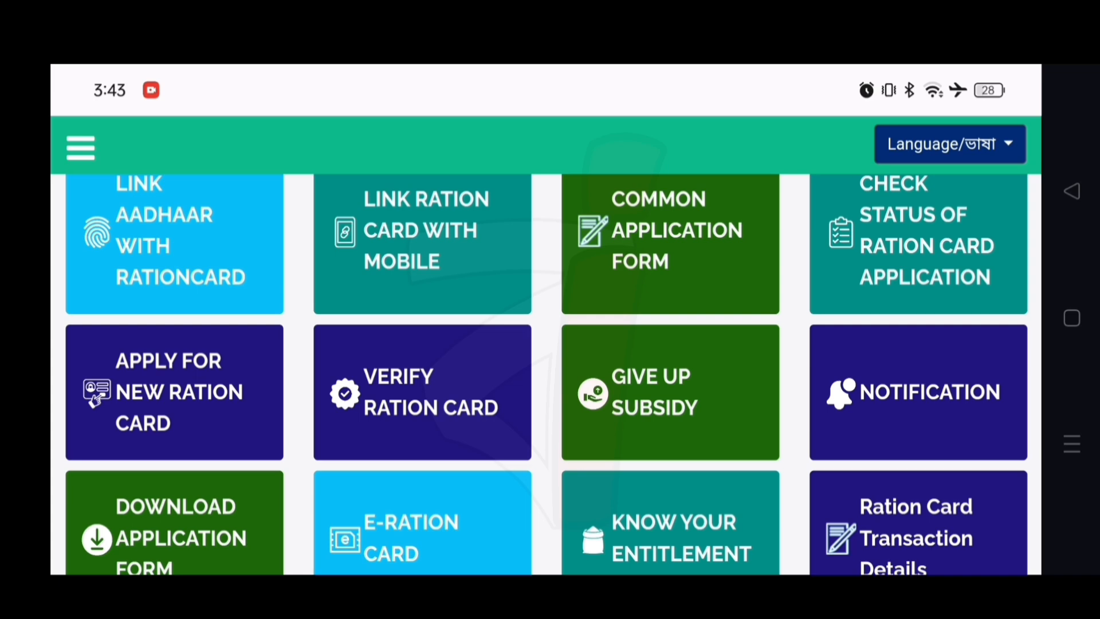
{"action": "scroll", "coordinate": [871, 260], "scroll_direction": "up", "scroll_amount": 2}
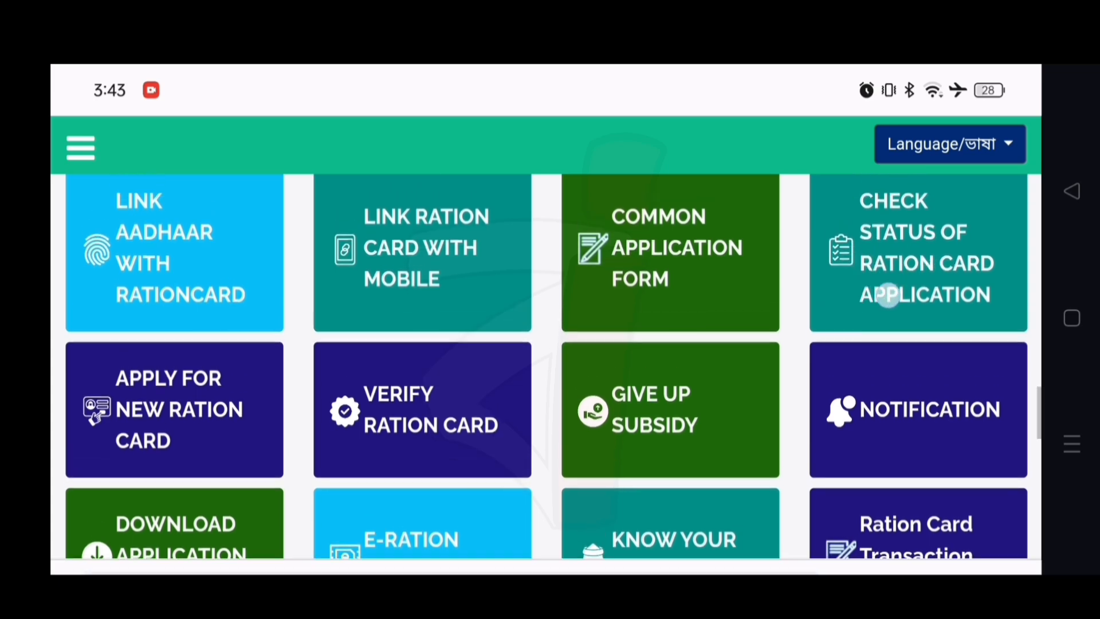
{"action": "left_click", "coordinate": [925, 273]}
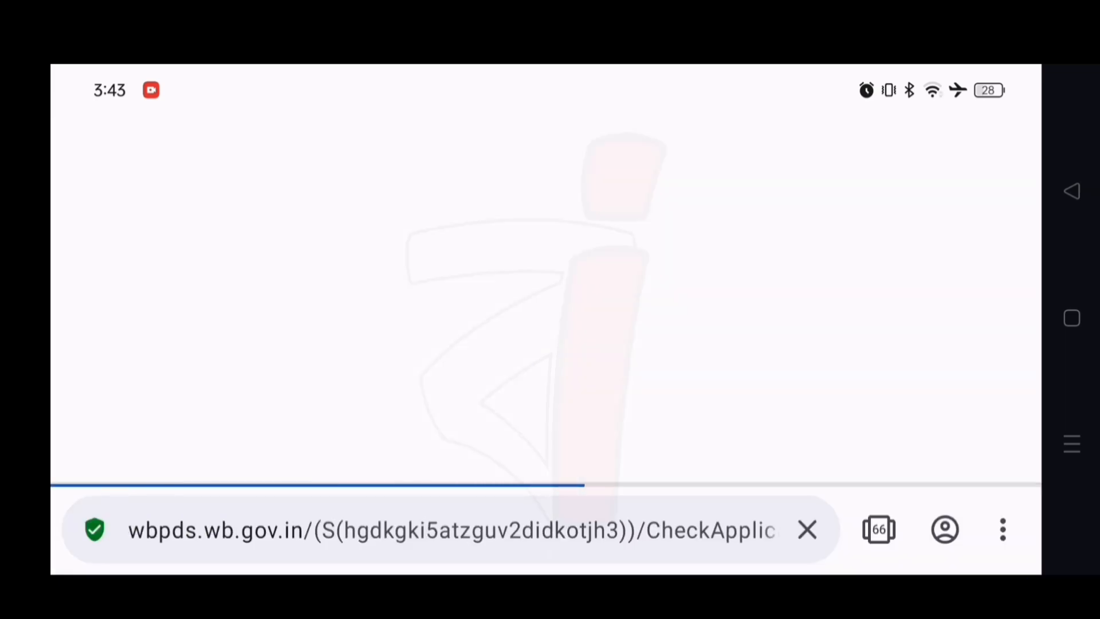
{"action": "scroll", "coordinate": [575, 198], "scroll_direction": "down", "scroll_amount": 4}
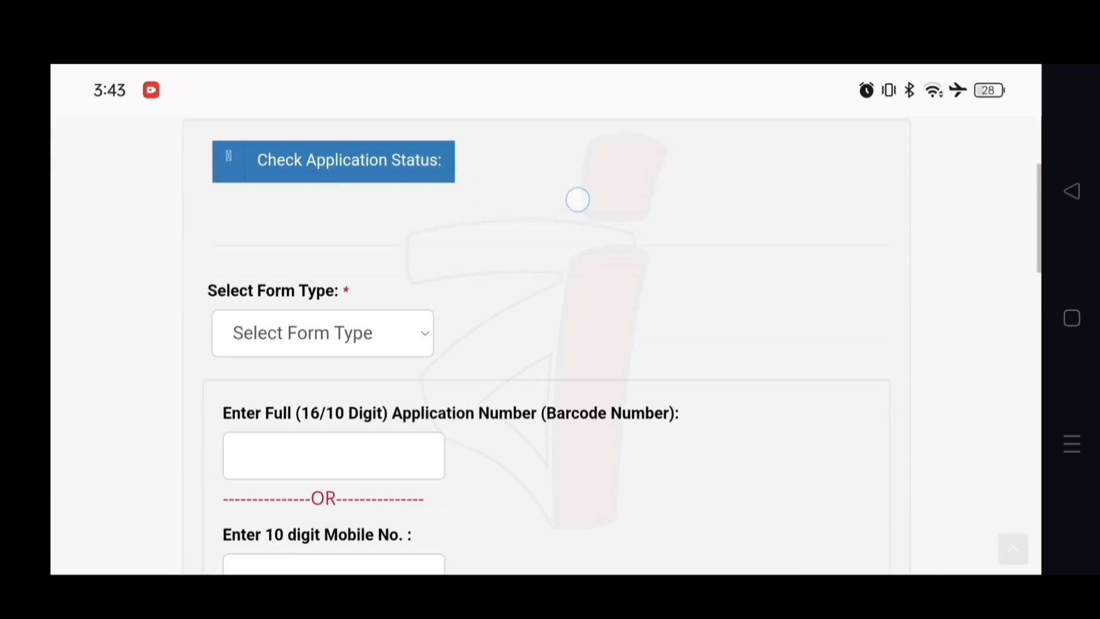
{"action": "left_click", "coordinate": [347, 308]}
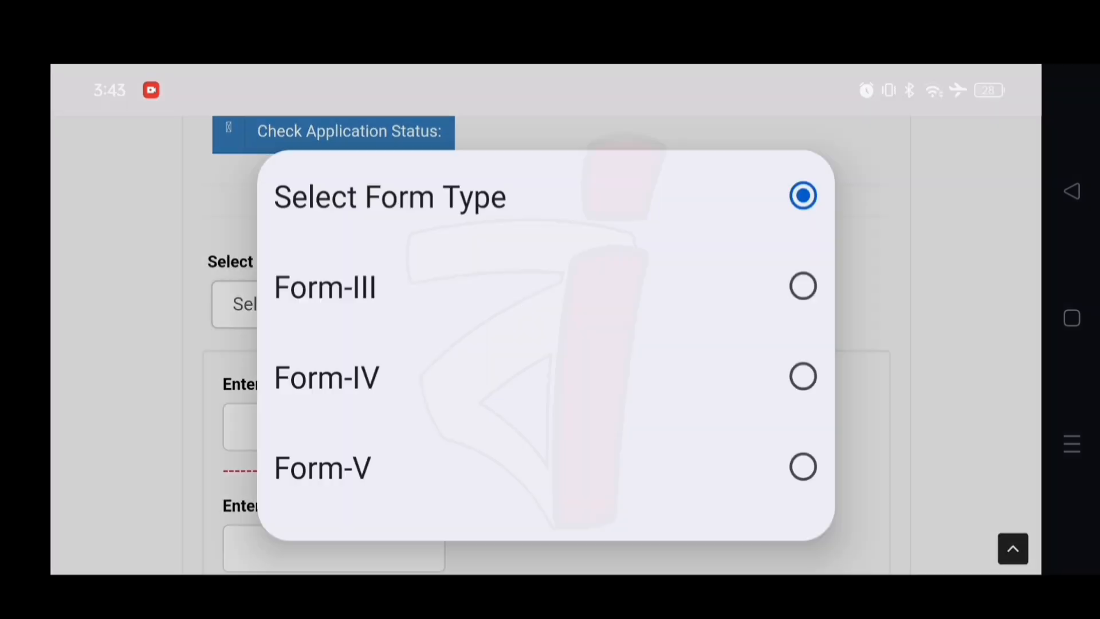
{"action": "scroll", "coordinate": [418, 386], "scroll_direction": "down", "scroll_amount": 1}
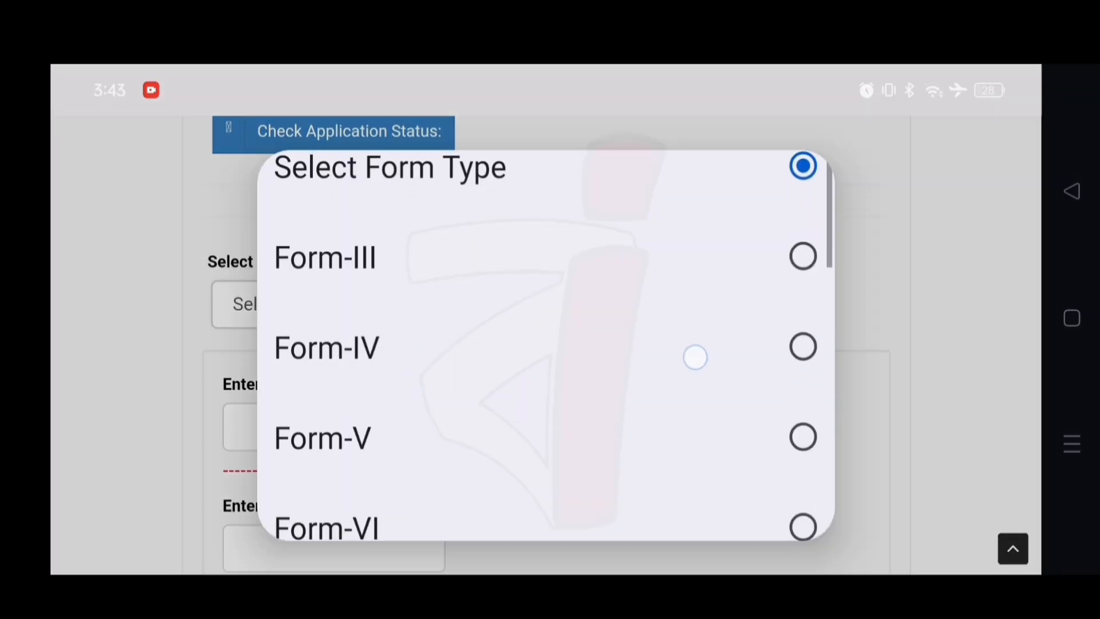
{"action": "left_click", "coordinate": [695, 356]}
Paste the registered mobile number into the search form to list Form-IV applications.
{"action": "scroll", "coordinate": [496, 326], "scroll_direction": "down", "scroll_amount": 2}
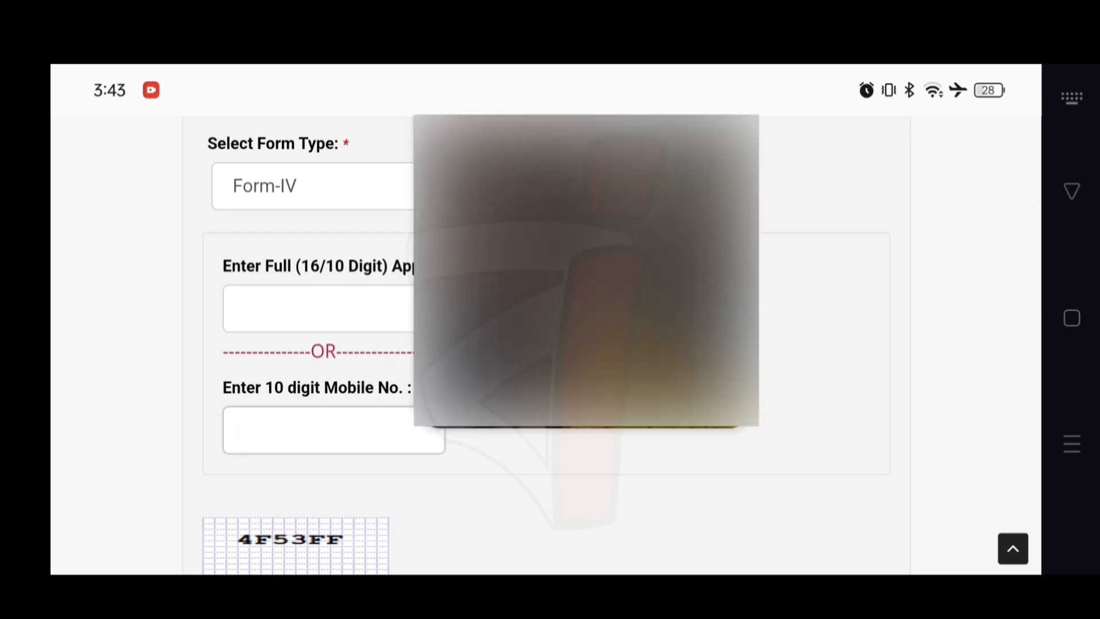
{"action": "left_click", "coordinate": [328, 427]}
{"action": "left_click", "coordinate": [238, 360]}
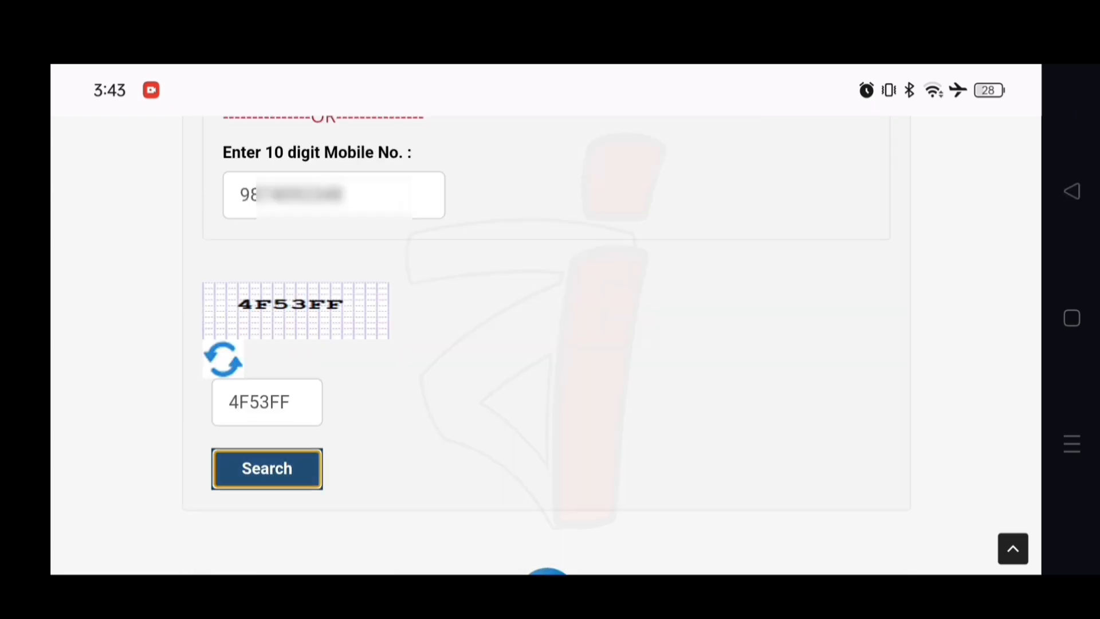
{"action": "scroll", "coordinate": [769, 339], "scroll_direction": "down", "scroll_amount": 3}
{"action": "scroll", "coordinate": [788, 284], "scroll_direction": "down", "scroll_amount": 4}
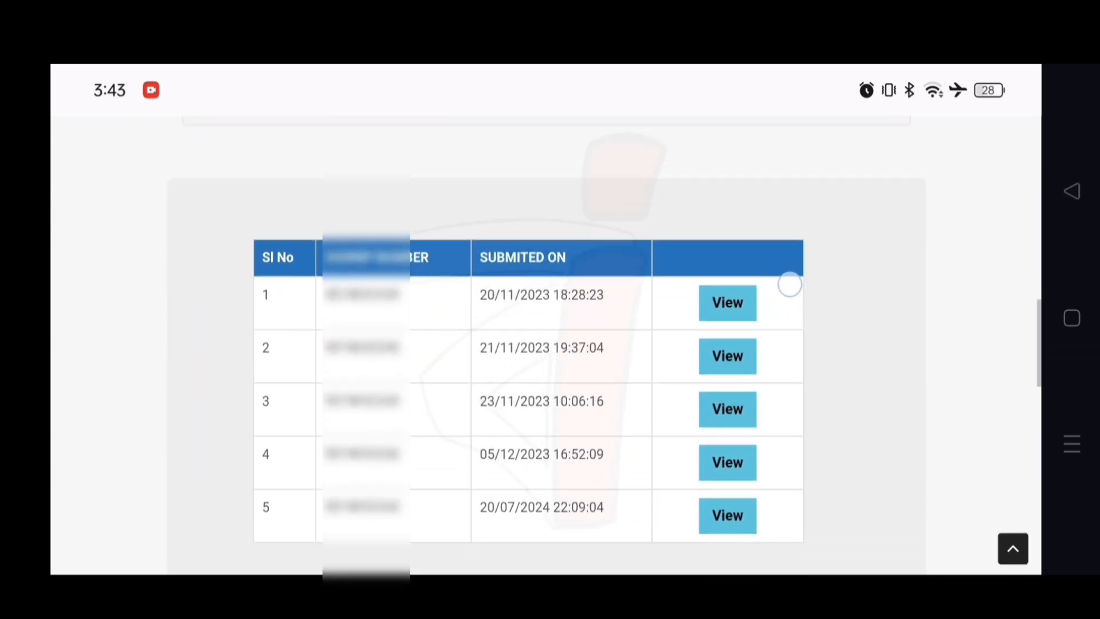
Select the 20/07/2024 22:09:04 submission and view its status.
{"action": "scroll", "coordinate": [789, 284], "scroll_direction": "down", "scroll_amount": 2}
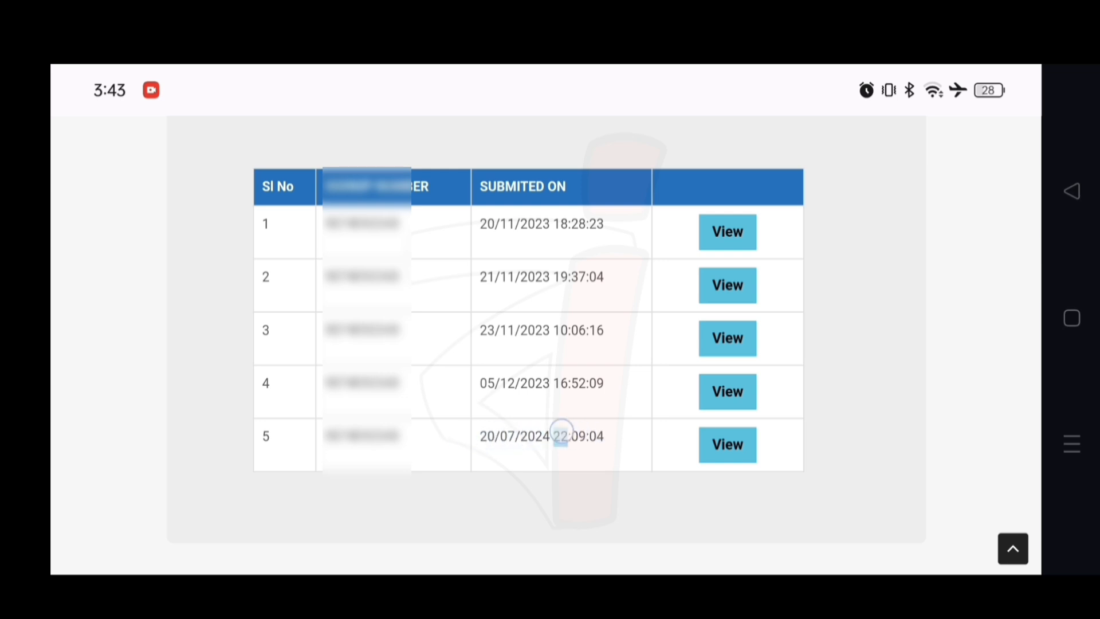
{"action": "double_click", "coordinate": [561, 432]}
{"action": "left_click", "coordinate": [727, 444]}
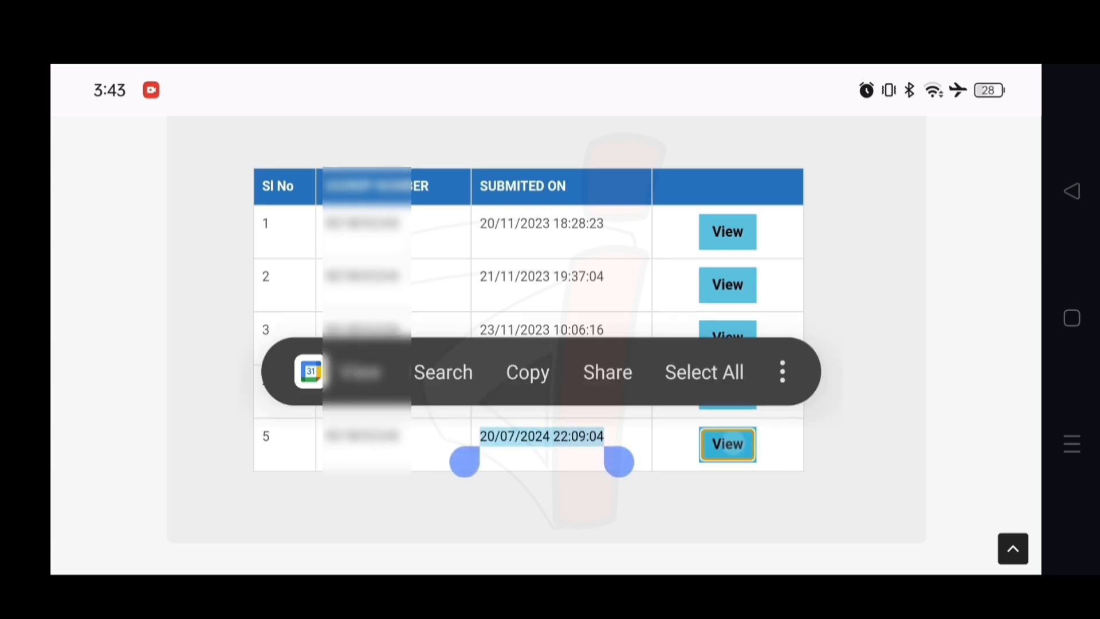
Scroll through the status table and show the ration card details.
{"action": "scroll", "coordinate": [166, 265], "scroll_direction": "down", "scroll_amount": 5}
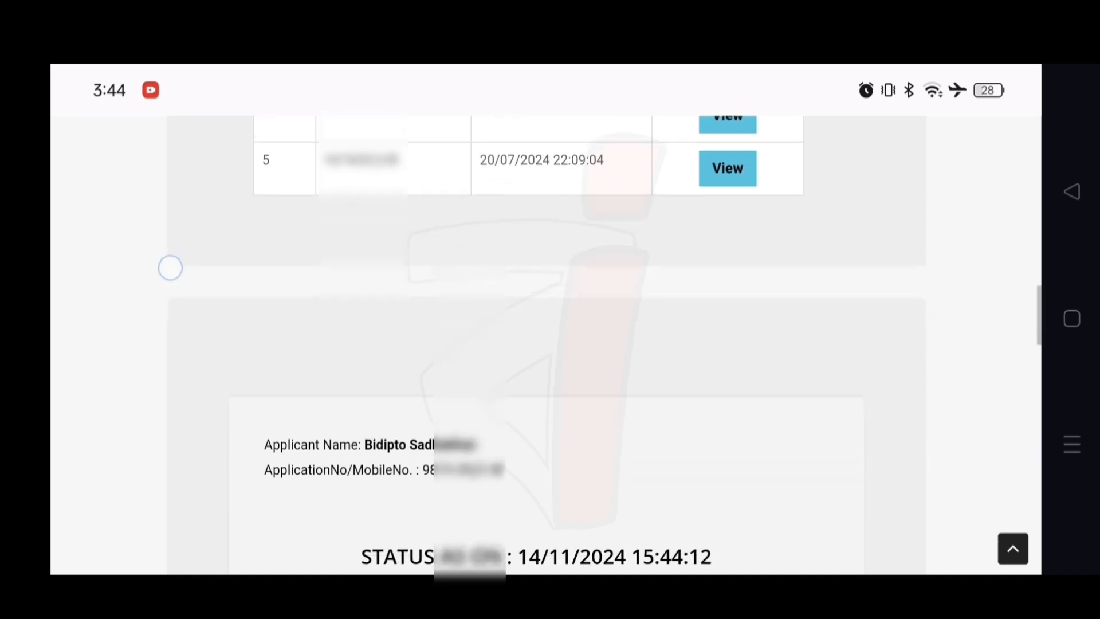
{"action": "scroll", "coordinate": [206, 309], "scroll_direction": "down", "scroll_amount": 3}
{"action": "scroll", "coordinate": [153, 187], "scroll_direction": "down", "scroll_amount": 2}
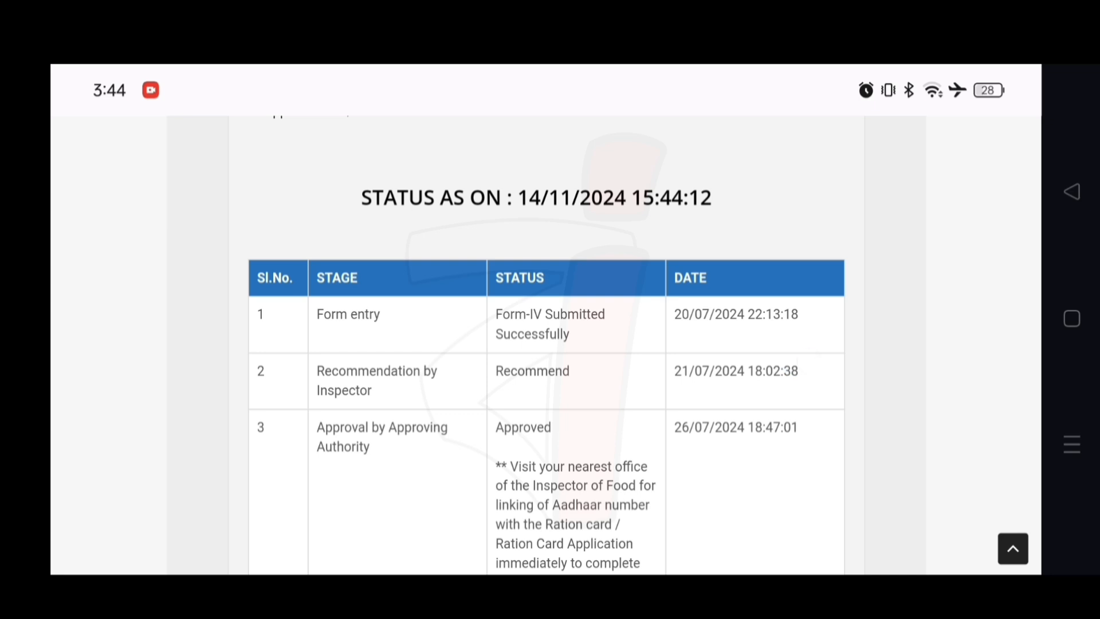
{"action": "scroll", "coordinate": [830, 511], "scroll_direction": "down", "scroll_amount": 6}
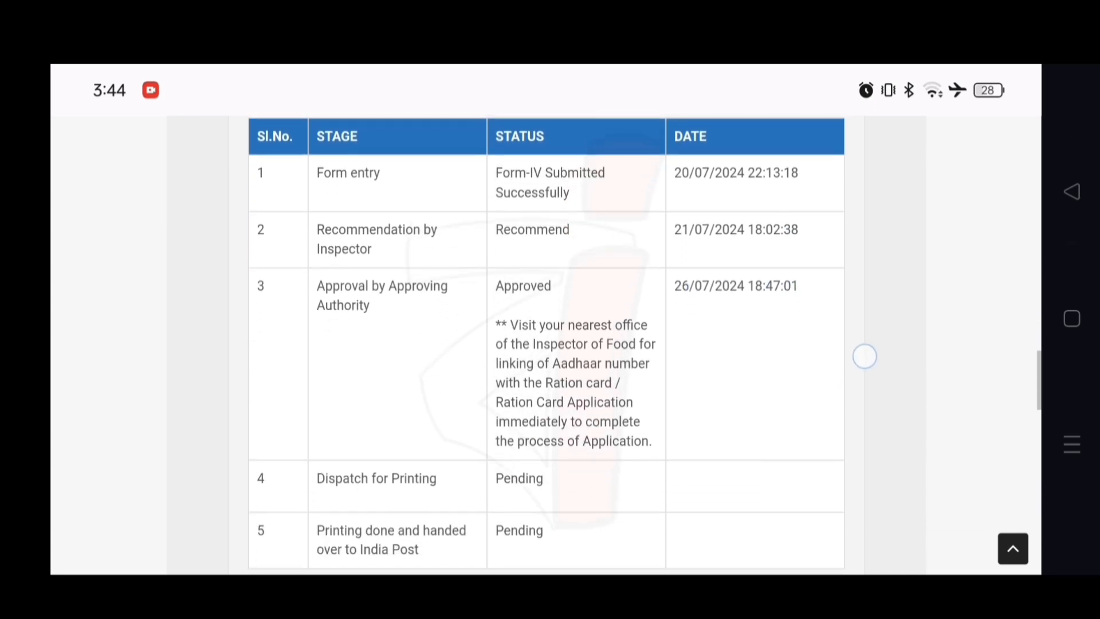
{"action": "left_click", "coordinate": [615, 438]}
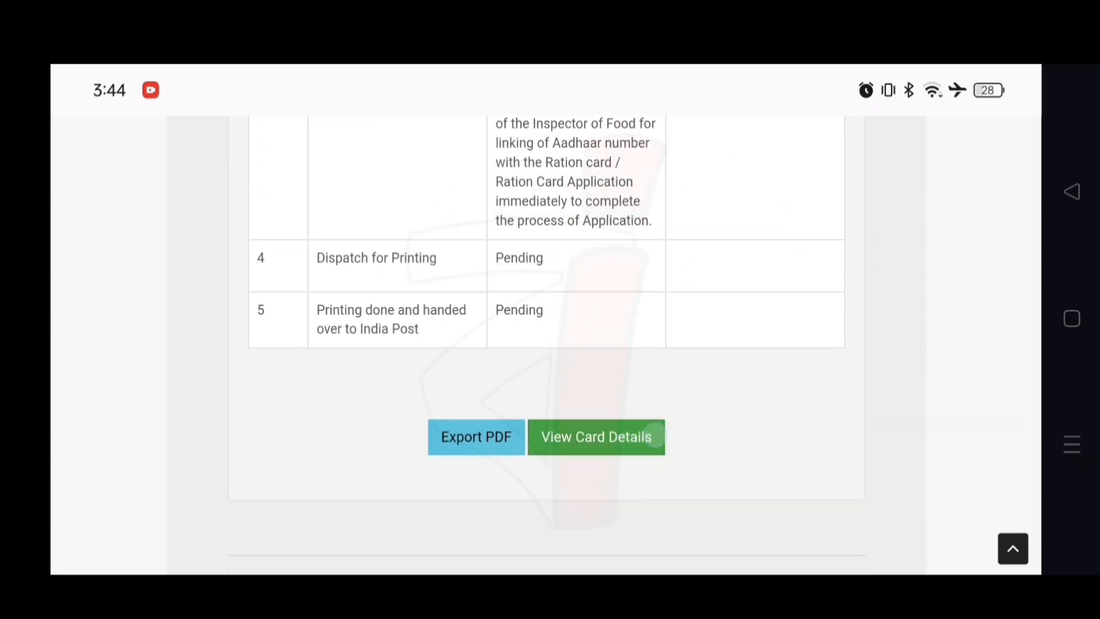
{"action": "scroll", "coordinate": [859, 466], "scroll_direction": "down", "scroll_amount": 3}
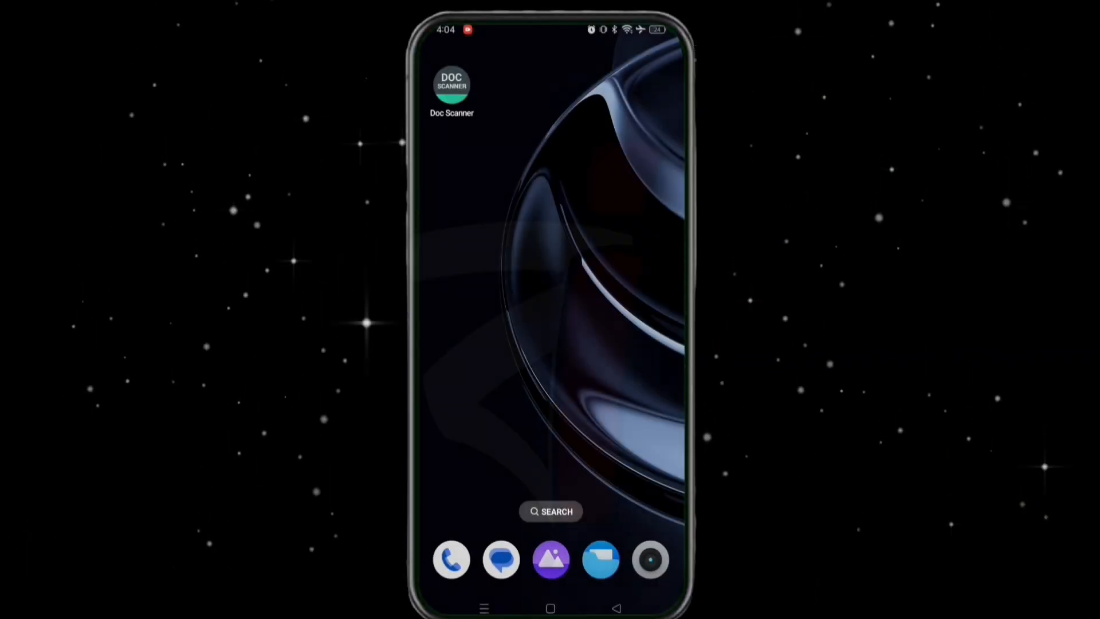
Launch Doc Scanner and capture two pages, fitting the crop corners to each page's edges.
{"action": "left_click", "coordinate": [451, 85]}
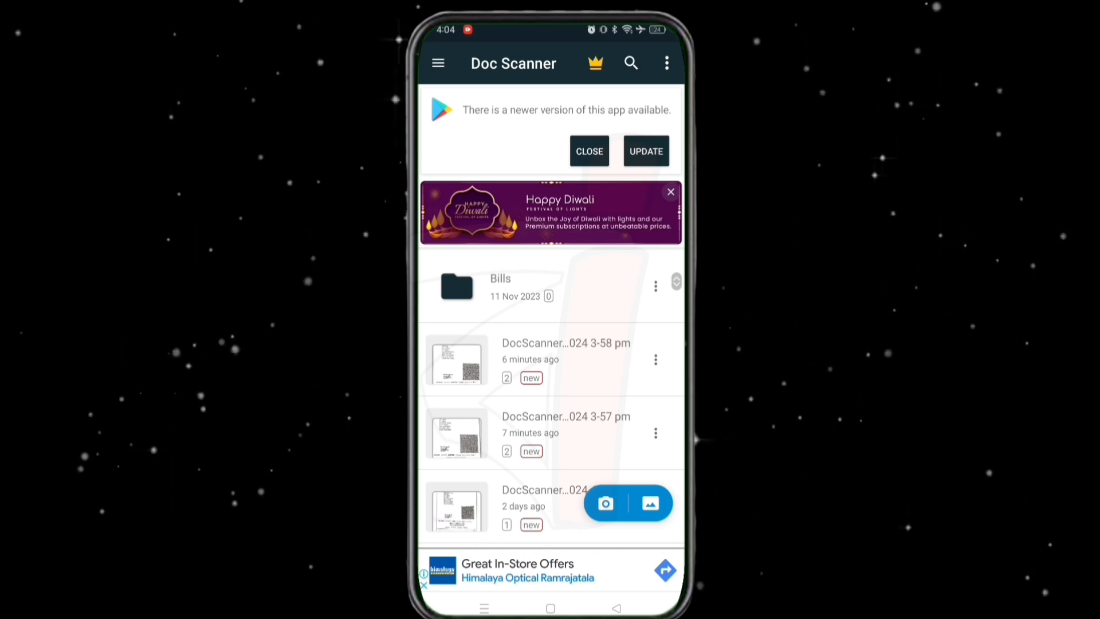
{"action": "left_click", "coordinate": [607, 504]}
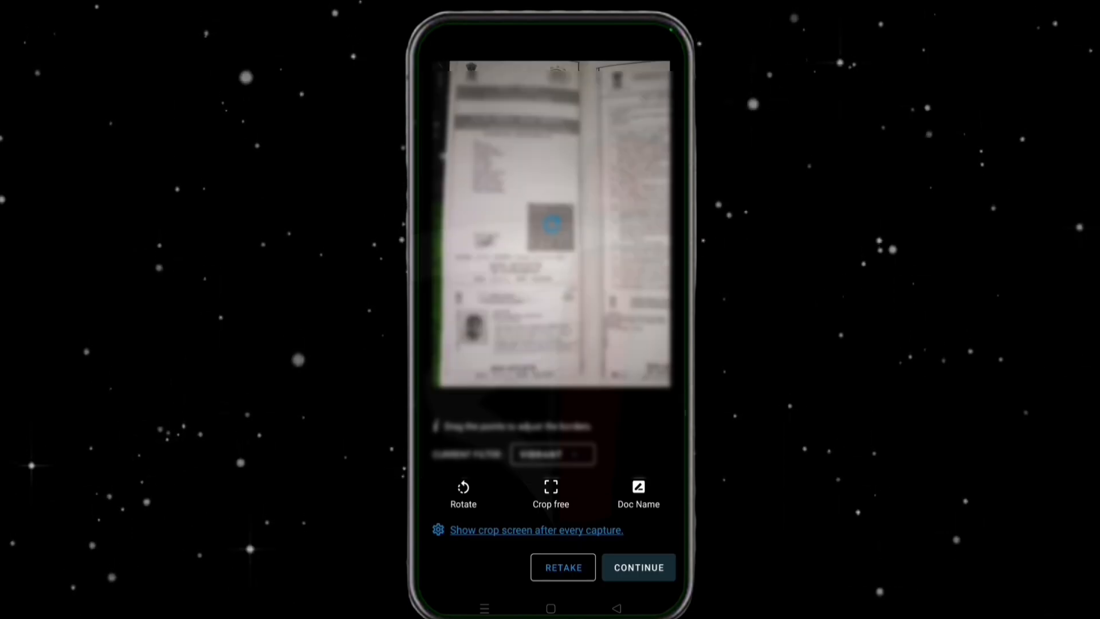
{"action": "left_click_drag", "start_coordinate": [597, 61], "coordinate": [580, 60]}
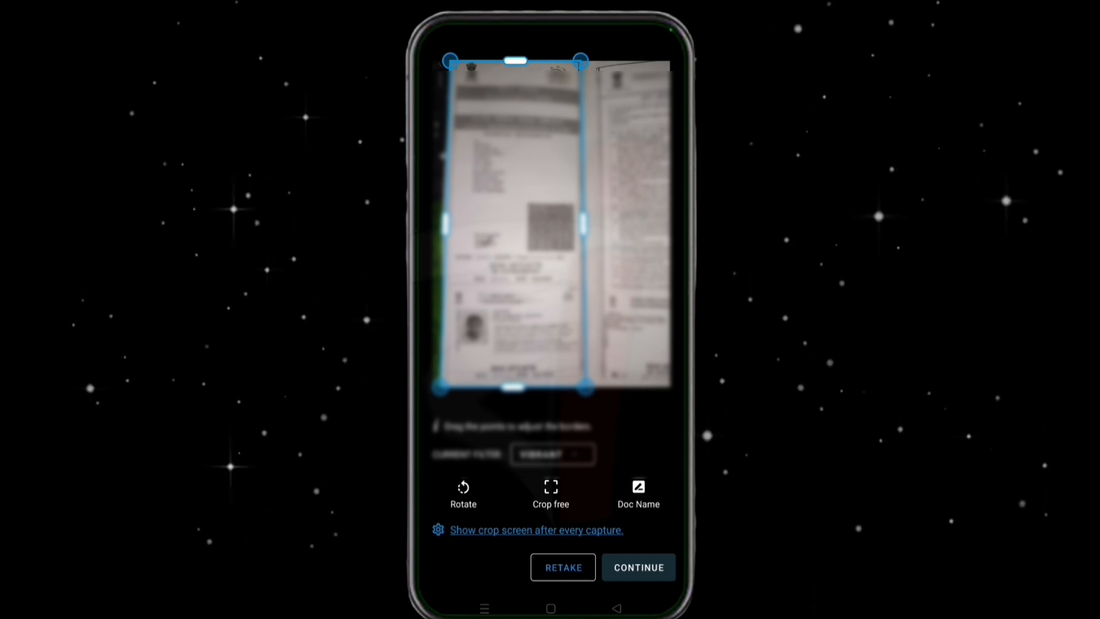
{"action": "left_click_drag", "start_coordinate": [580, 61], "coordinate": [583, 60]}
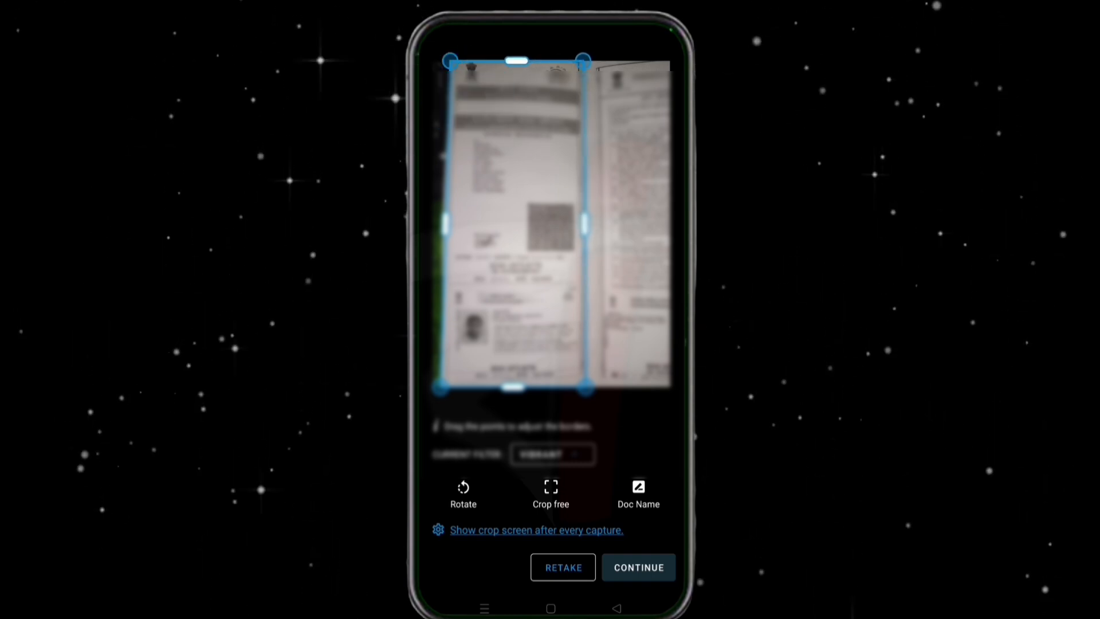
{"action": "left_click", "coordinate": [635, 569]}
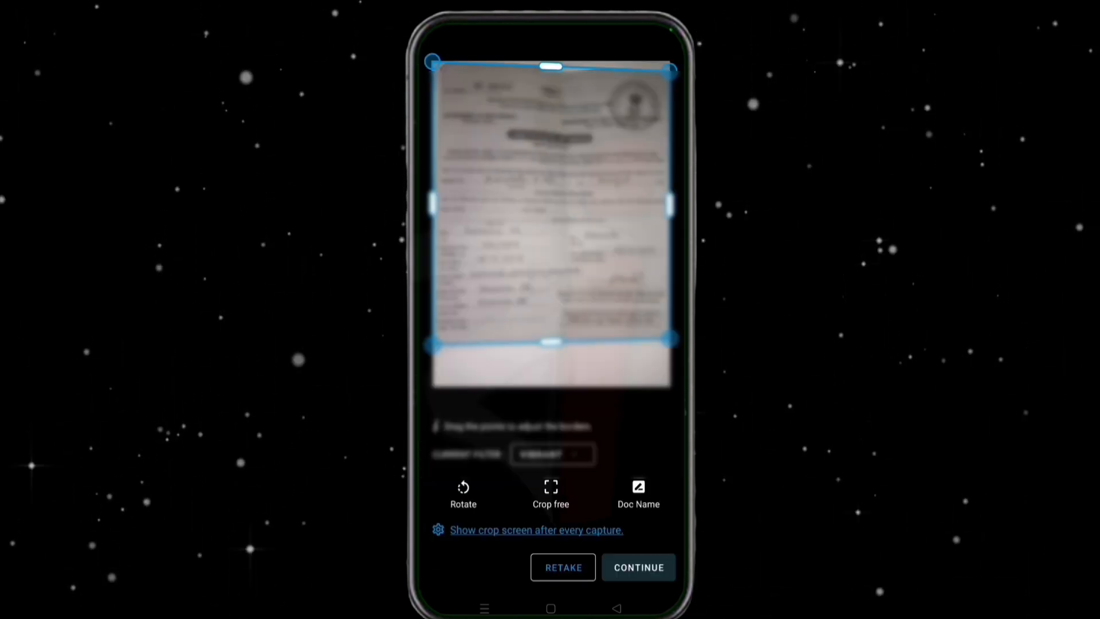
{"action": "left_click_drag", "start_coordinate": [433, 62], "coordinate": [436, 62]}
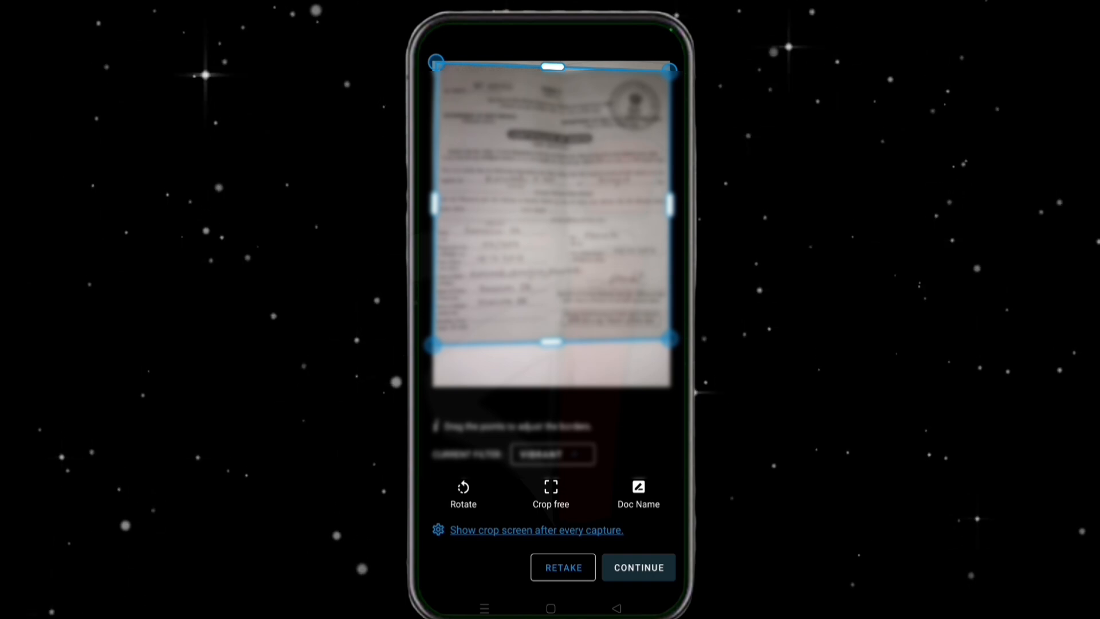
{"action": "left_click", "coordinate": [646, 567]}
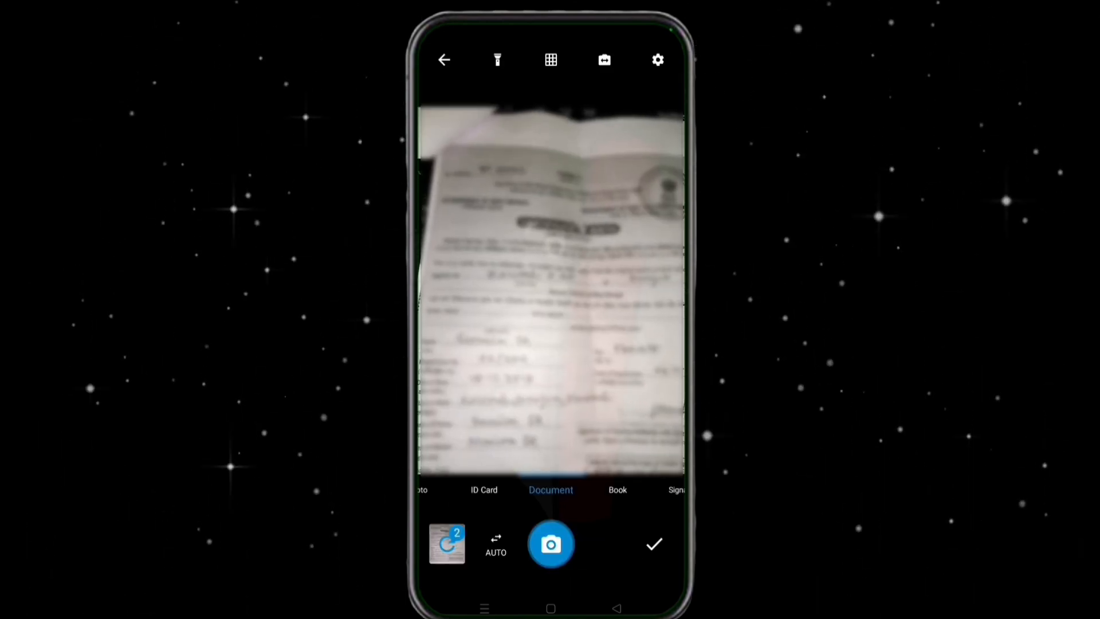
Finish scanning and flip through the two scanned pages in the preview.
{"action": "left_click", "coordinate": [447, 543]}
{"action": "left_click_drag", "start_coordinate": [619, 332], "coordinate": [475, 332]}
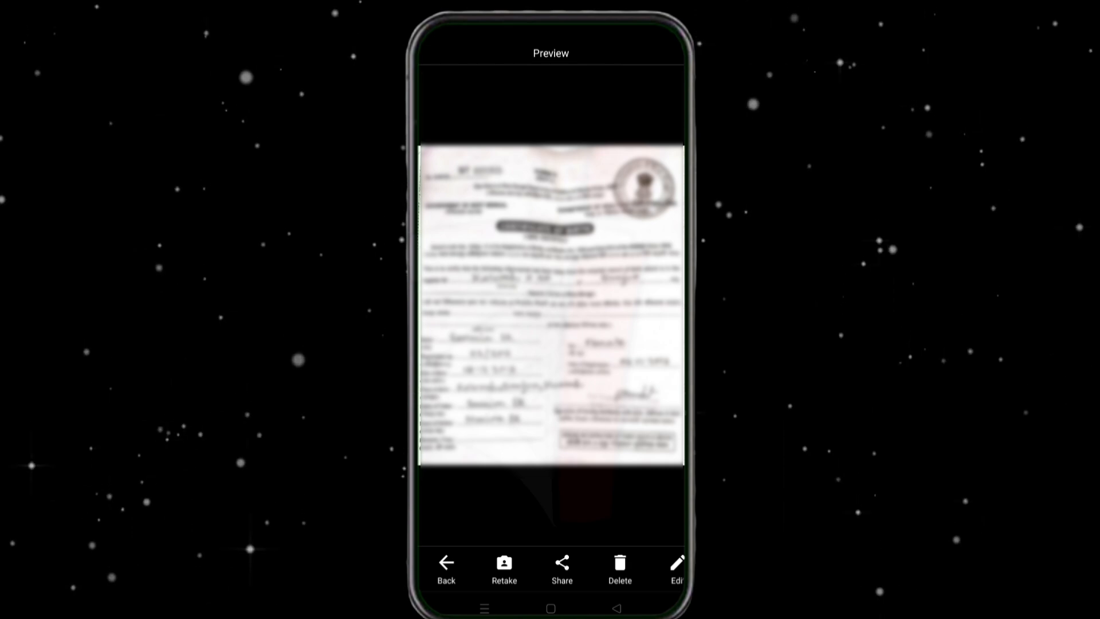
{"action": "left_click_drag", "start_coordinate": [572, 579], "coordinate": [567, 570]}
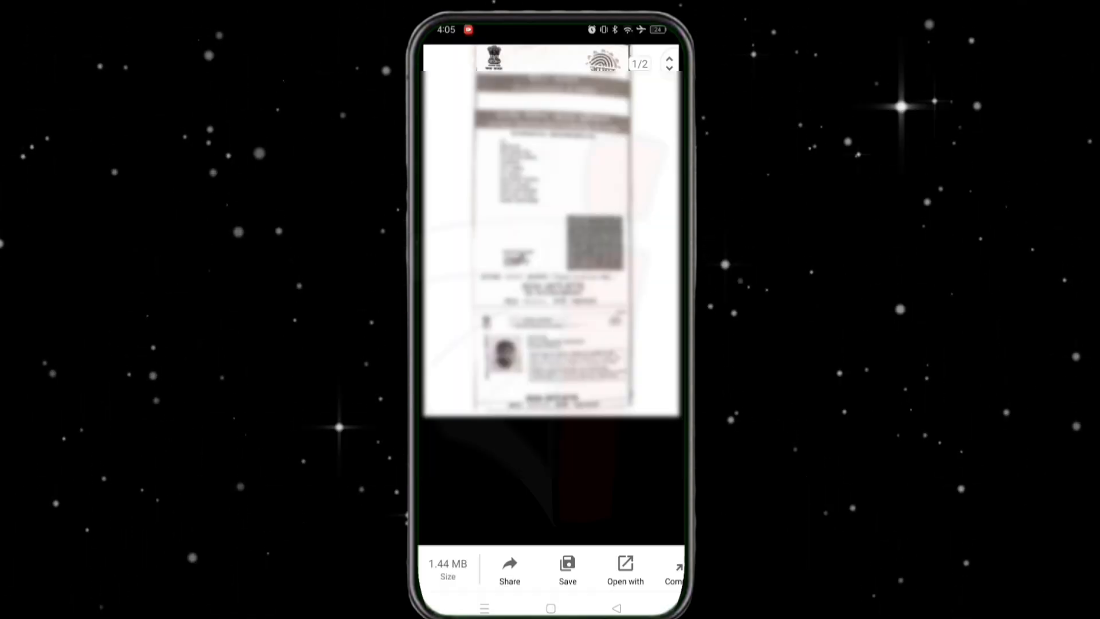
Open the PDF save options and rename the file to Bidipto.
{"action": "left_click", "coordinate": [567, 570]}
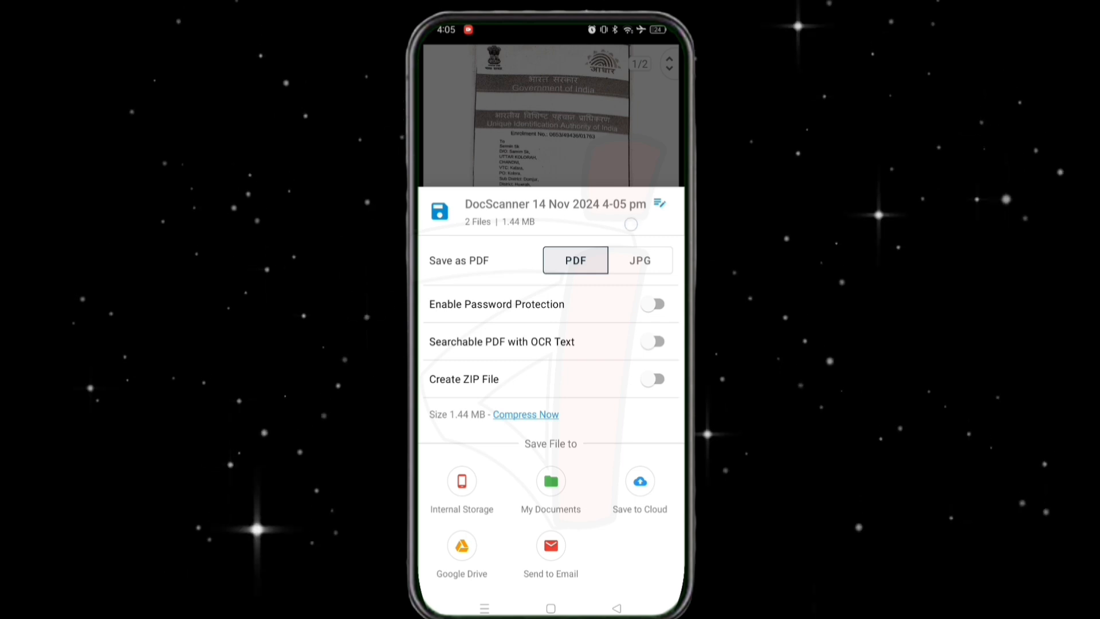
{"action": "left_click", "coordinate": [635, 154]}
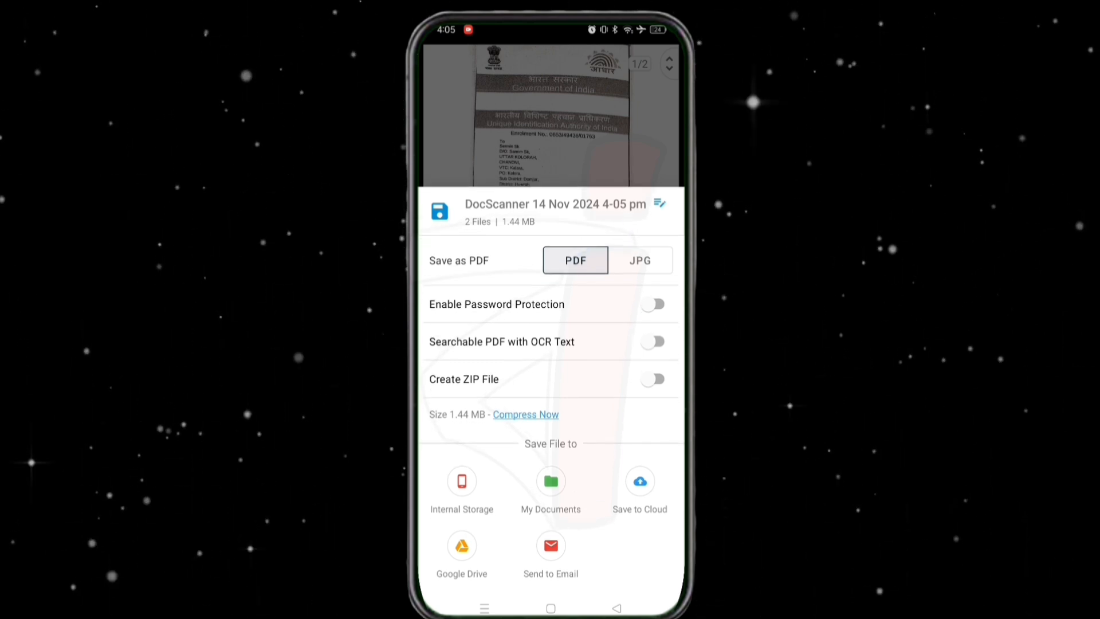
{"action": "left_click", "coordinate": [659, 203]}
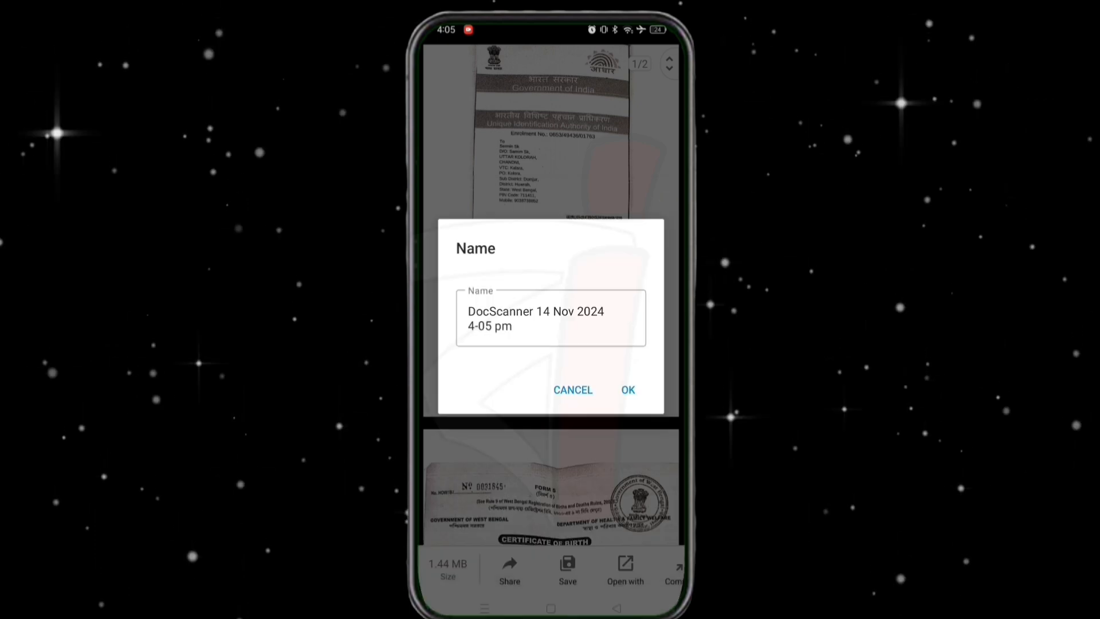
{"action": "type", "text": "Bid"}
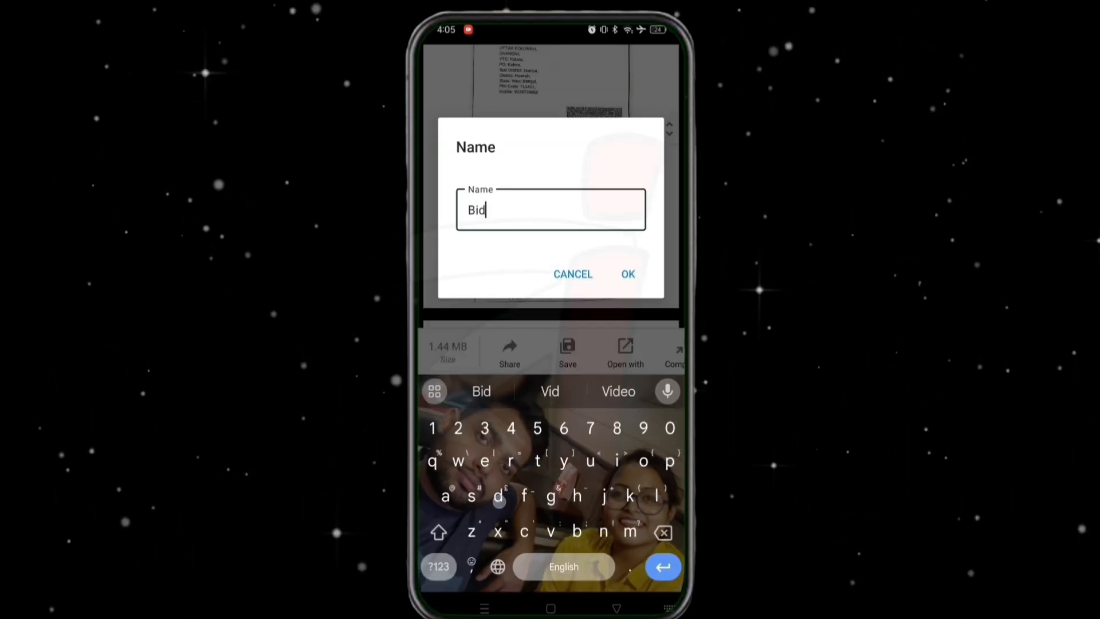
{"action": "type", "text": "ipto"}
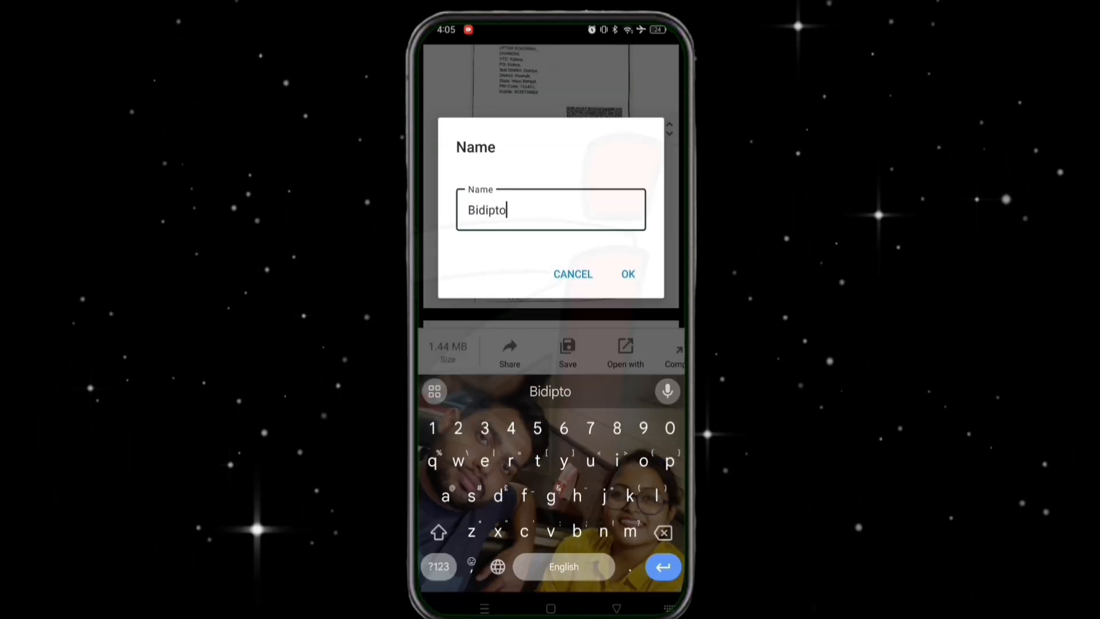
{"action": "key", "text": "Return"}
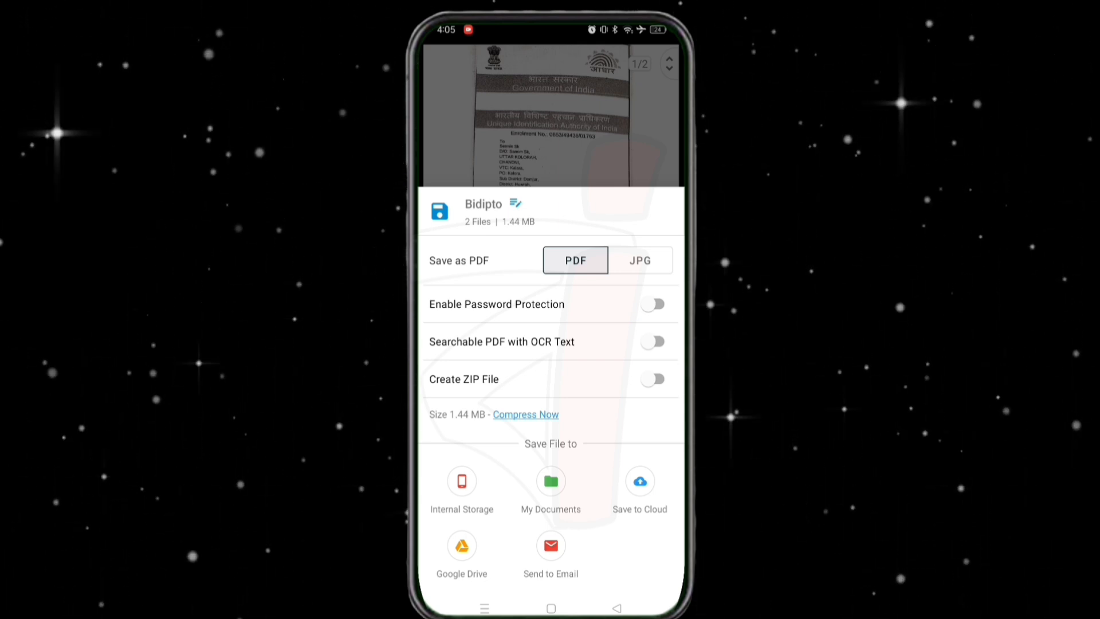
{"action": "left_click", "coordinate": [548, 415]}
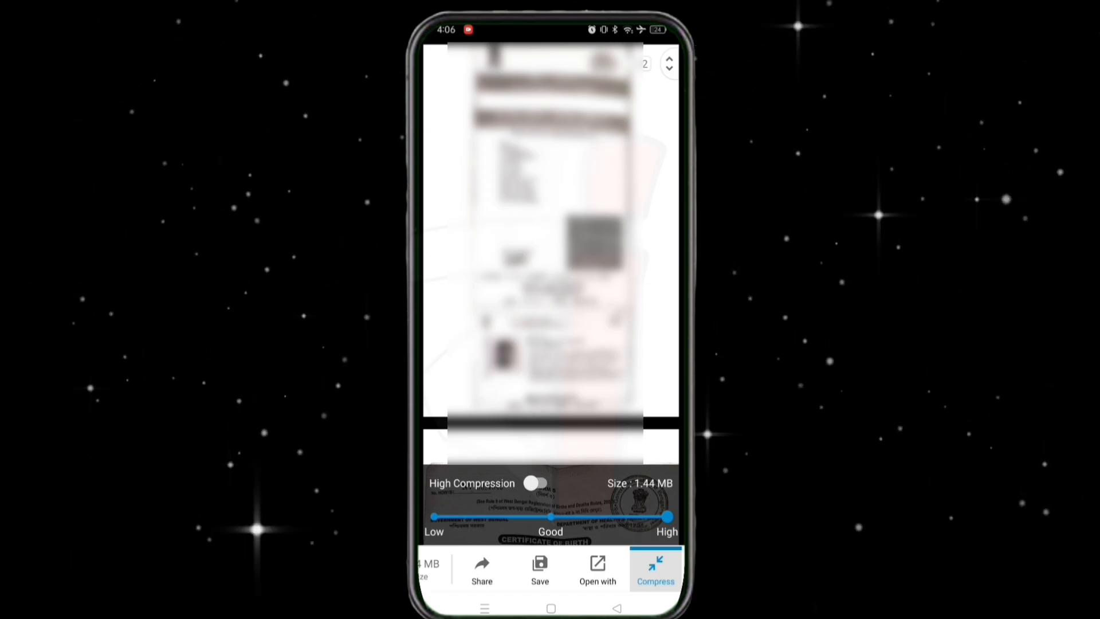
{"action": "left_click_drag", "start_coordinate": [667, 516], "coordinate": [434, 519]}
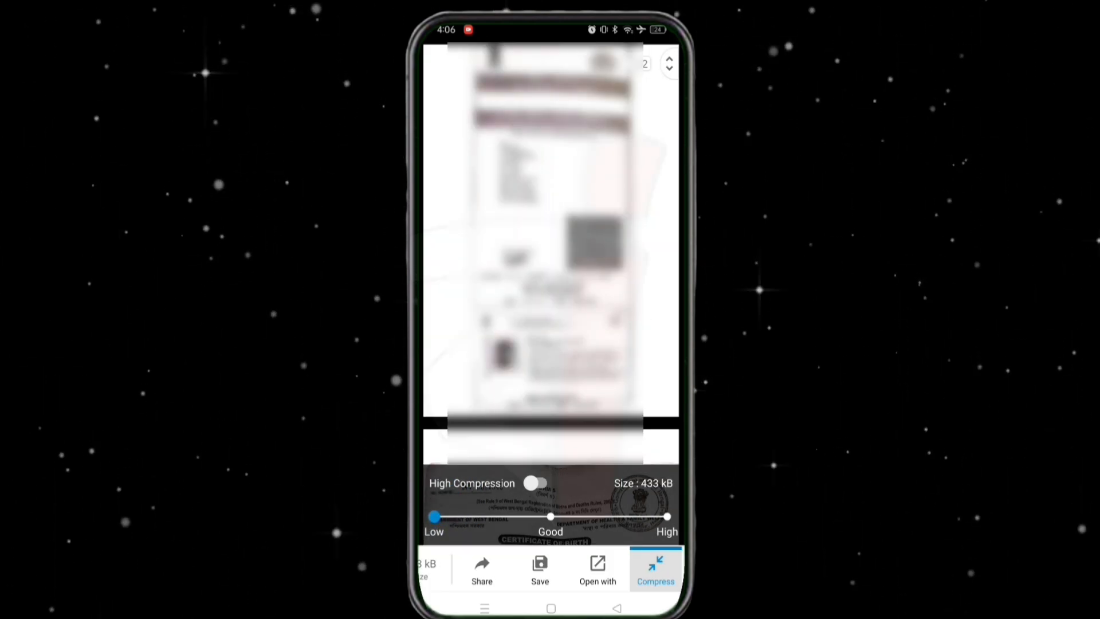
{"action": "left_click_drag", "start_coordinate": [618, 493], "coordinate": [678, 485]}
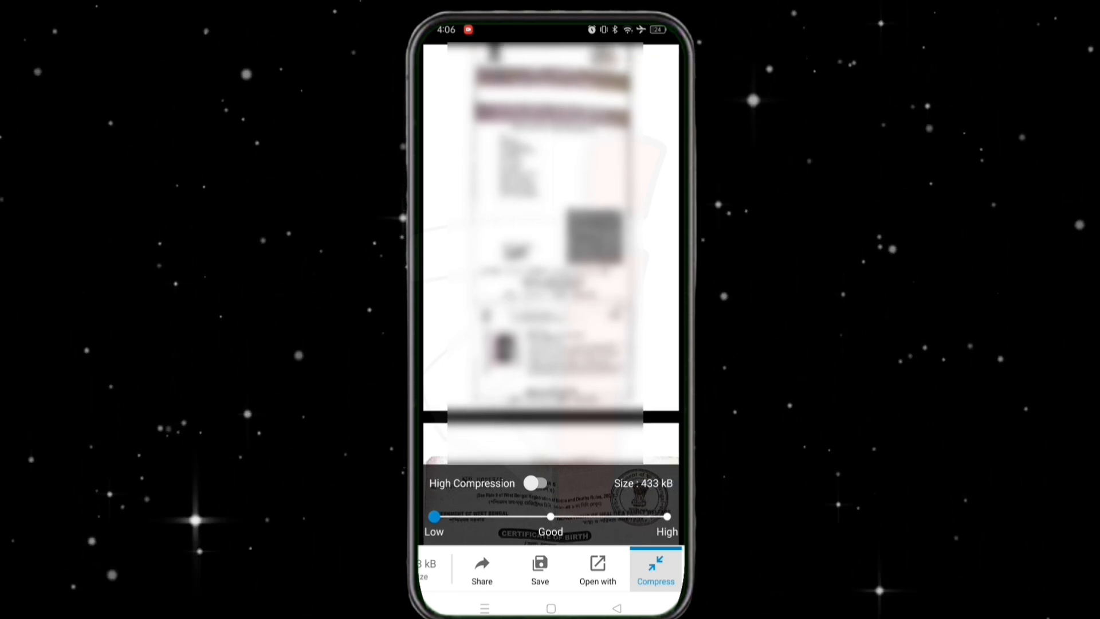
{"action": "left_click_drag", "start_coordinate": [435, 516], "coordinate": [668, 523]}
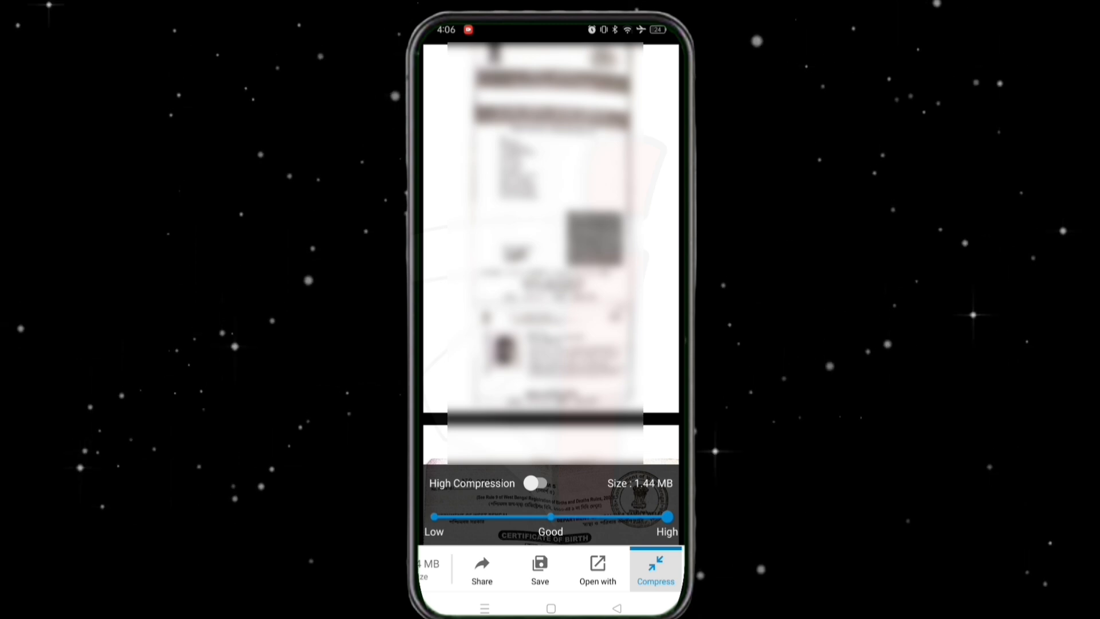
{"action": "left_click", "coordinate": [540, 570]}
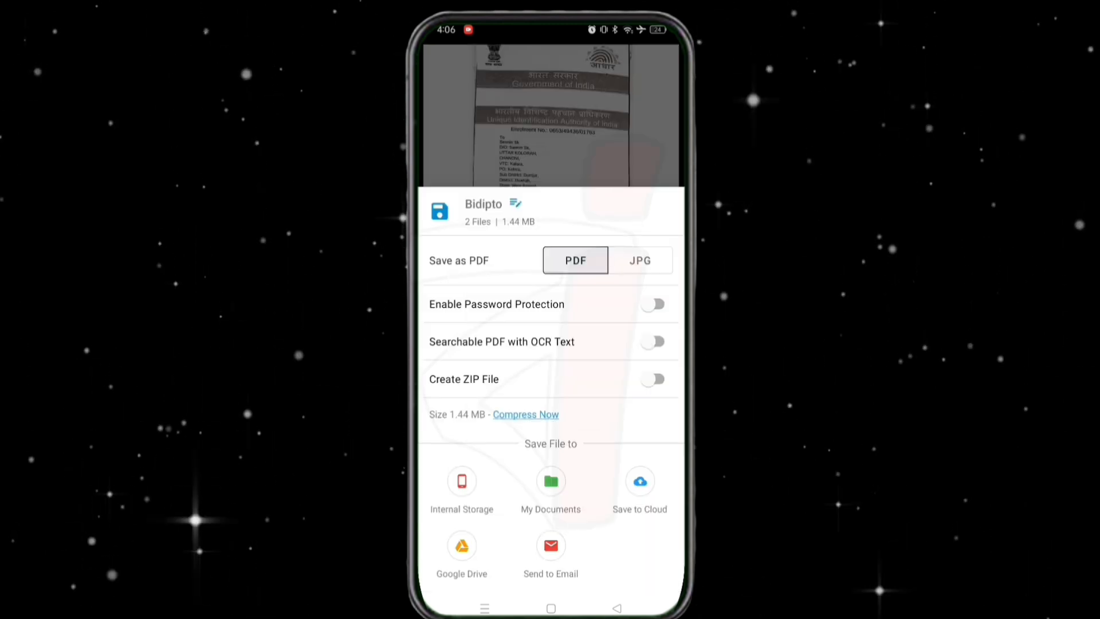
{"action": "left_click_drag", "start_coordinate": [575, 261], "coordinate": [573, 458]}
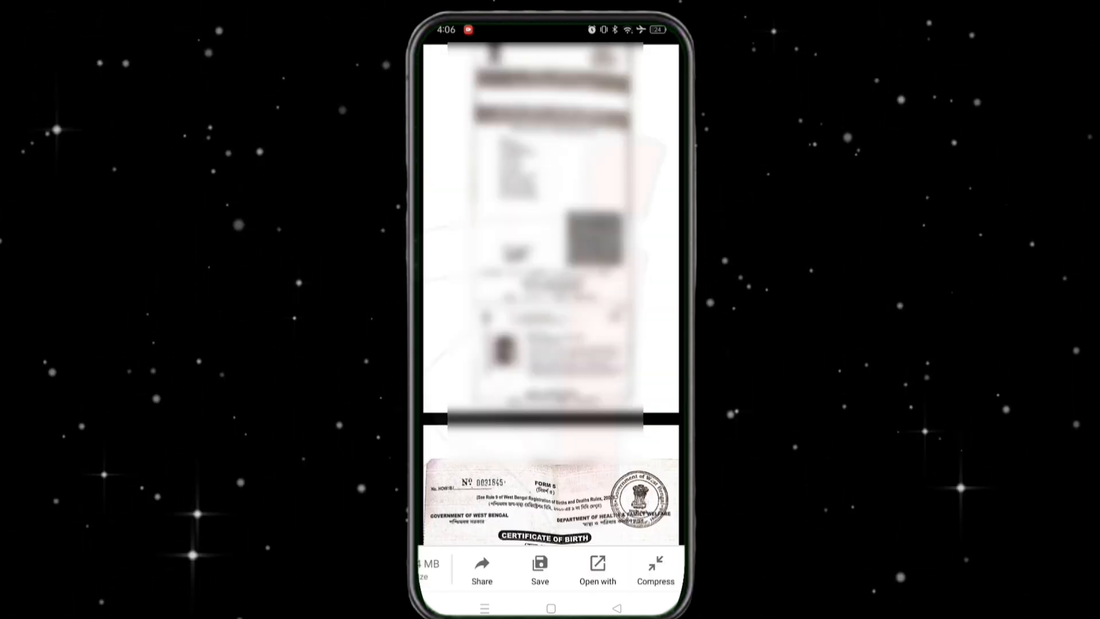
{"action": "left_click", "coordinate": [540, 570]}
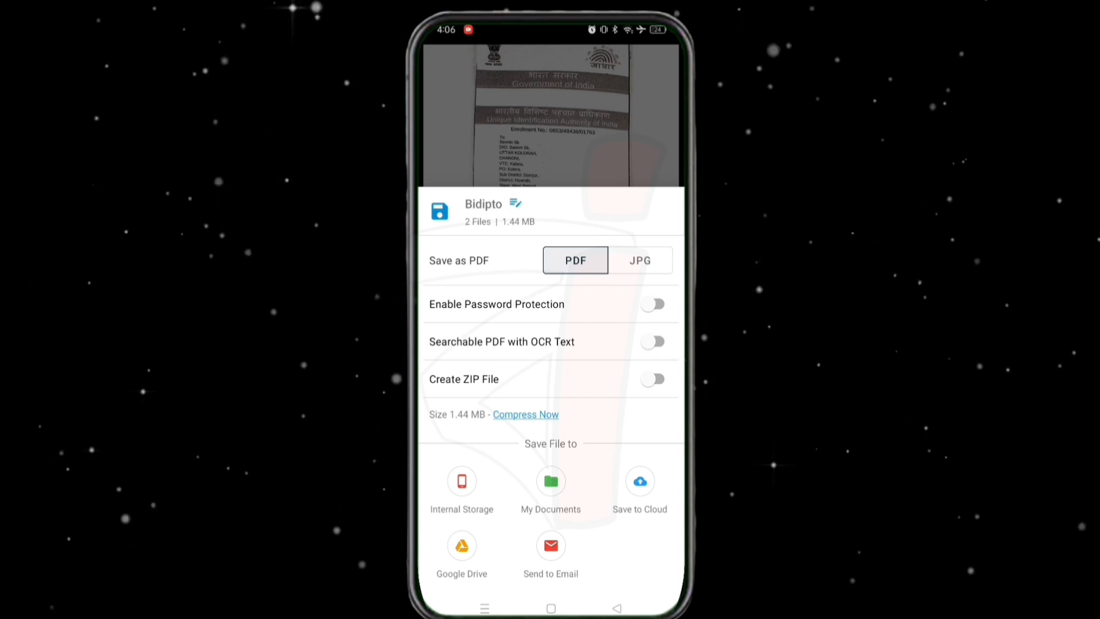
Save Bidipto.pdf to the Internal Storage Pictures folder, allowing access, then return home.
{"action": "left_click", "coordinate": [461, 482]}
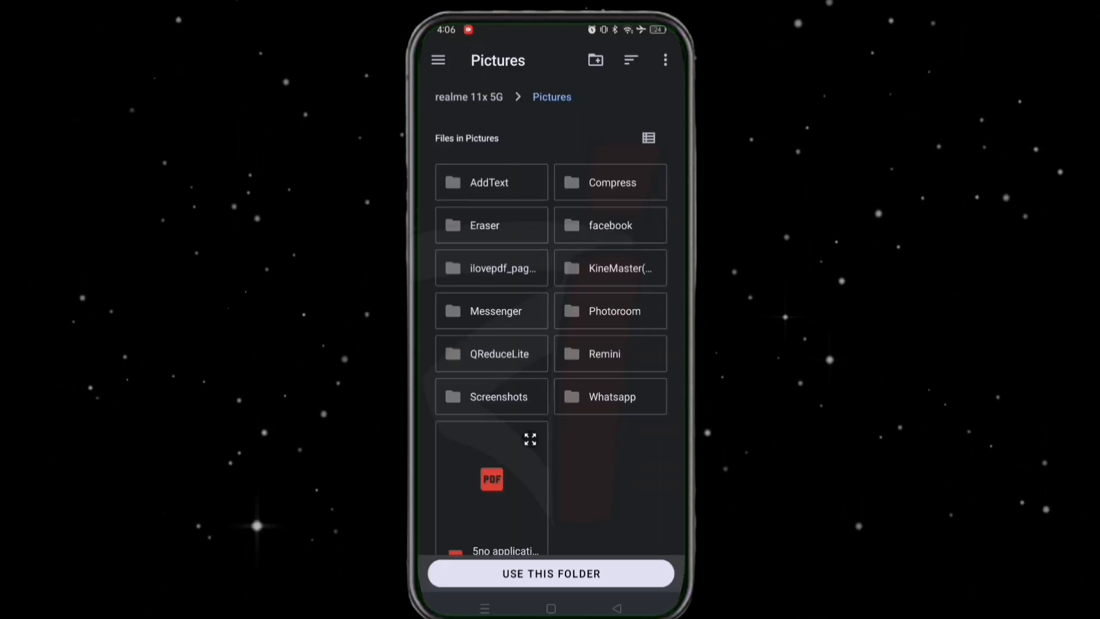
{"action": "left_click", "coordinate": [550, 573]}
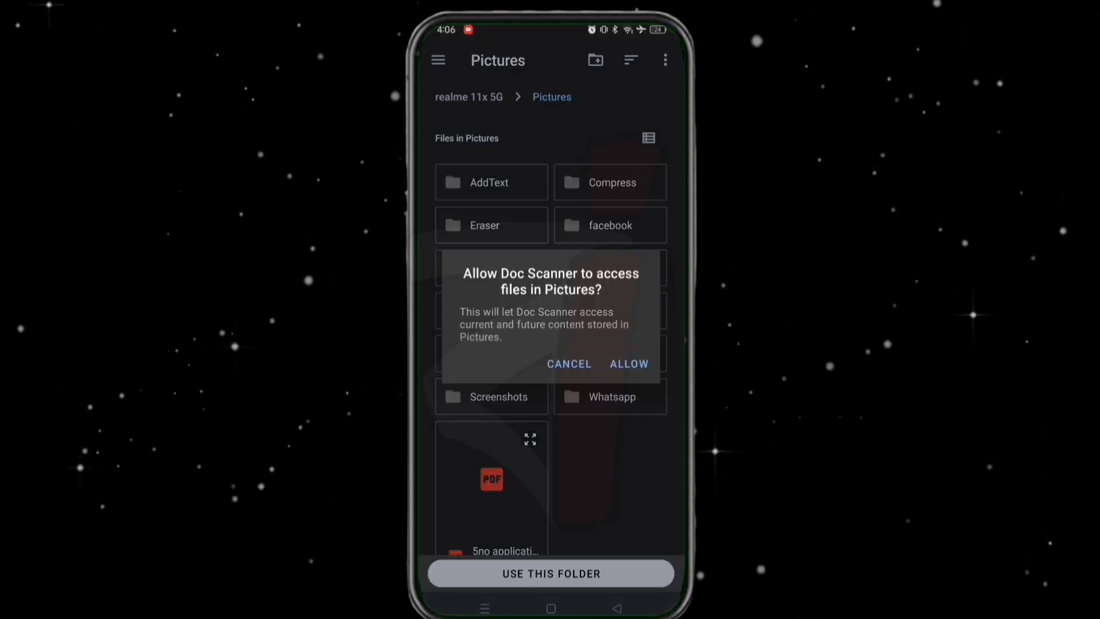
{"action": "left_click", "coordinate": [628, 364]}
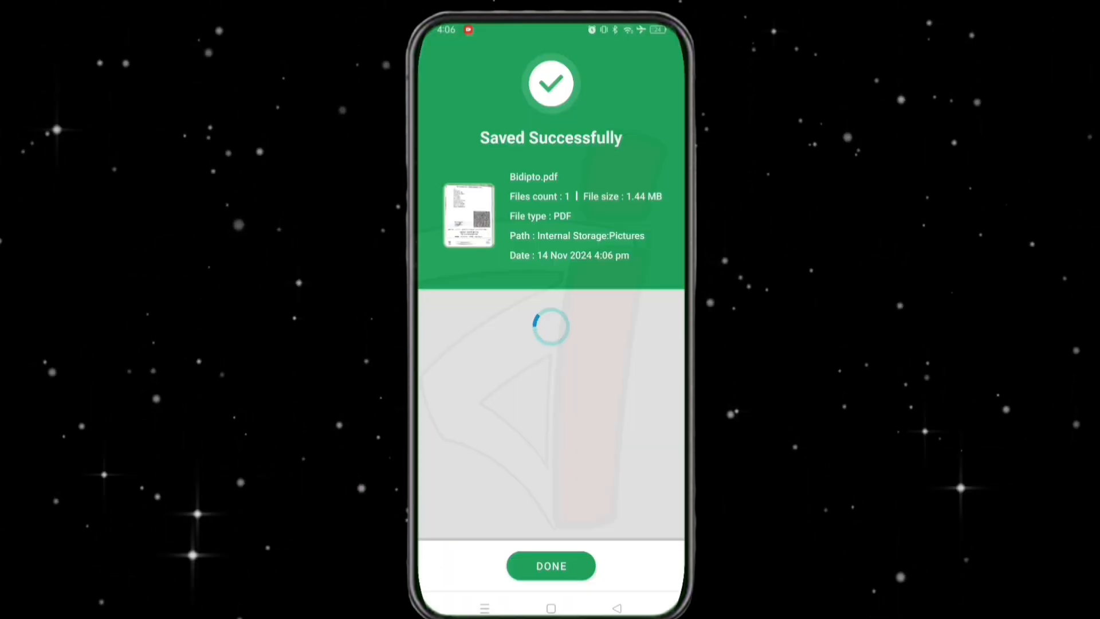
{"action": "left_click", "coordinate": [551, 566]}
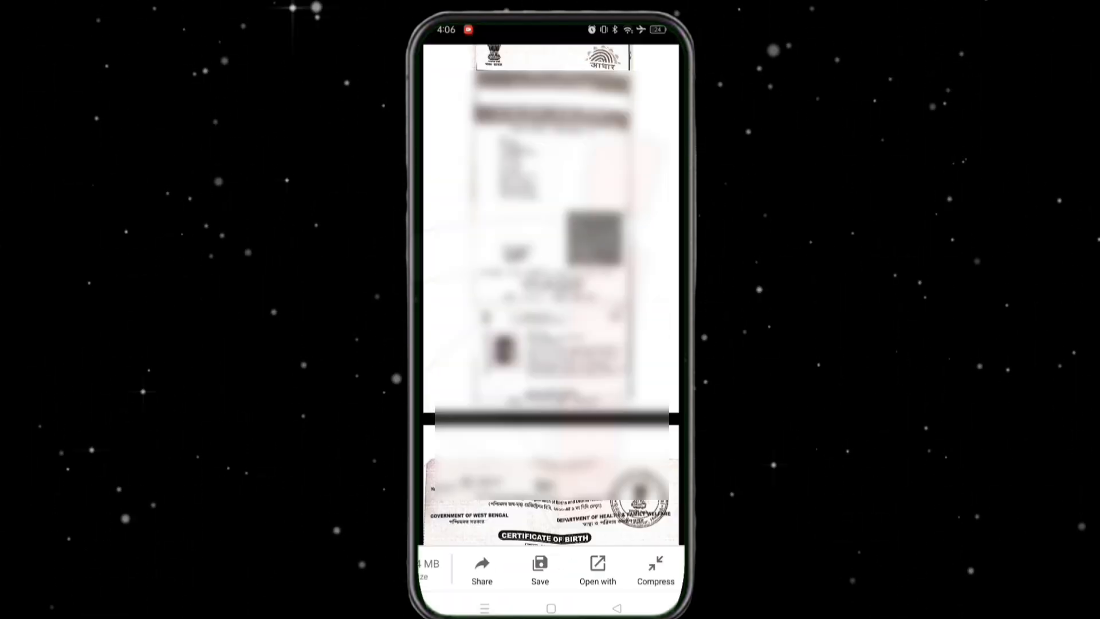
{"action": "left_click", "coordinate": [551, 608]}
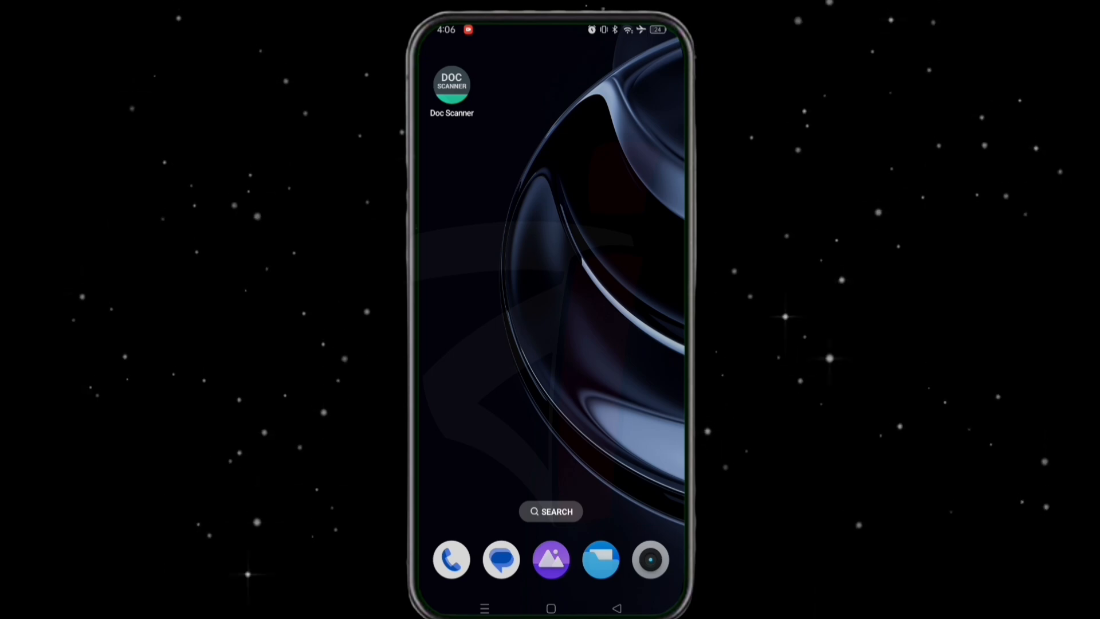
Open the browser, dismiss the keyboard and return to iLovePDF's Compress PDF page.
{"action": "left_click_drag", "start_coordinate": [579, 493], "coordinate": [585, 400]}
{"action": "left_click_drag", "start_coordinate": [584, 524], "coordinate": [593, 348]}
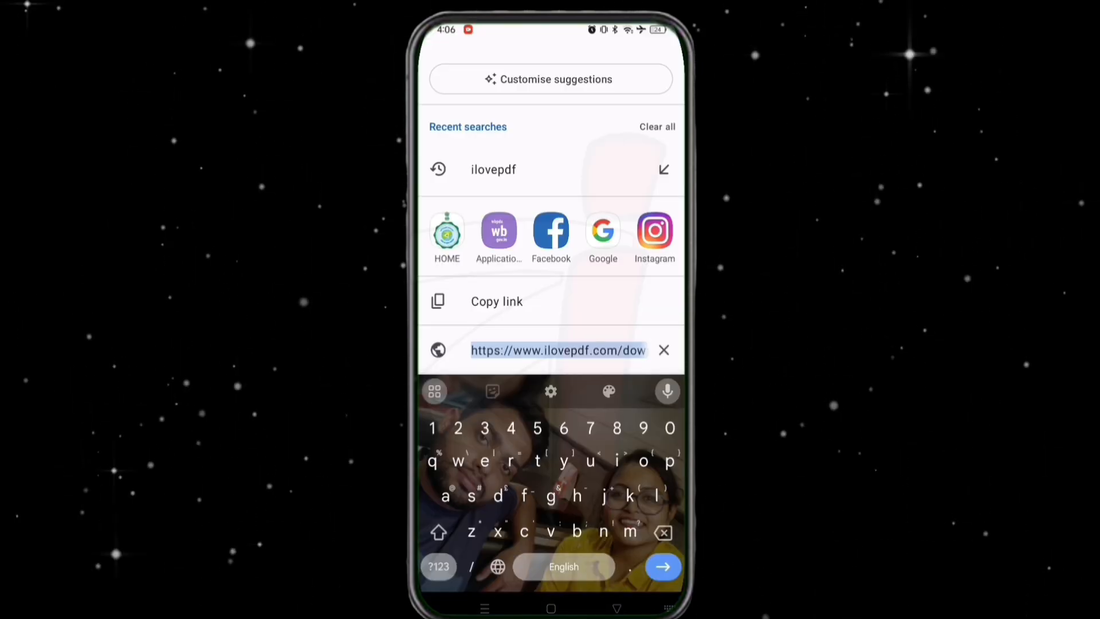
{"action": "left_click", "coordinate": [617, 608]}
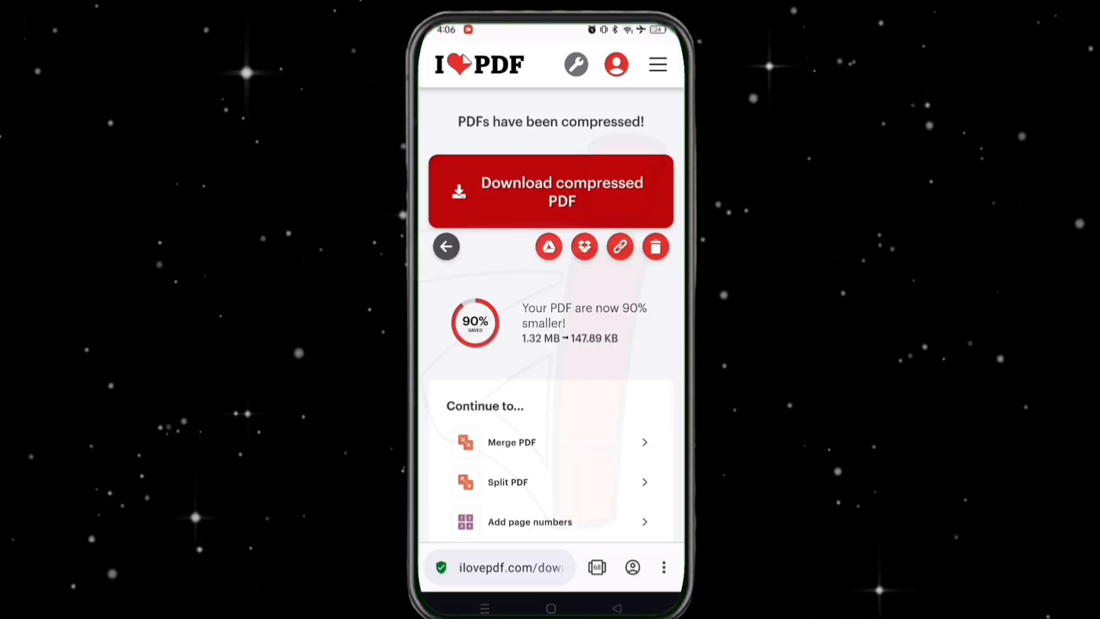
{"action": "left_click", "coordinate": [446, 246]}
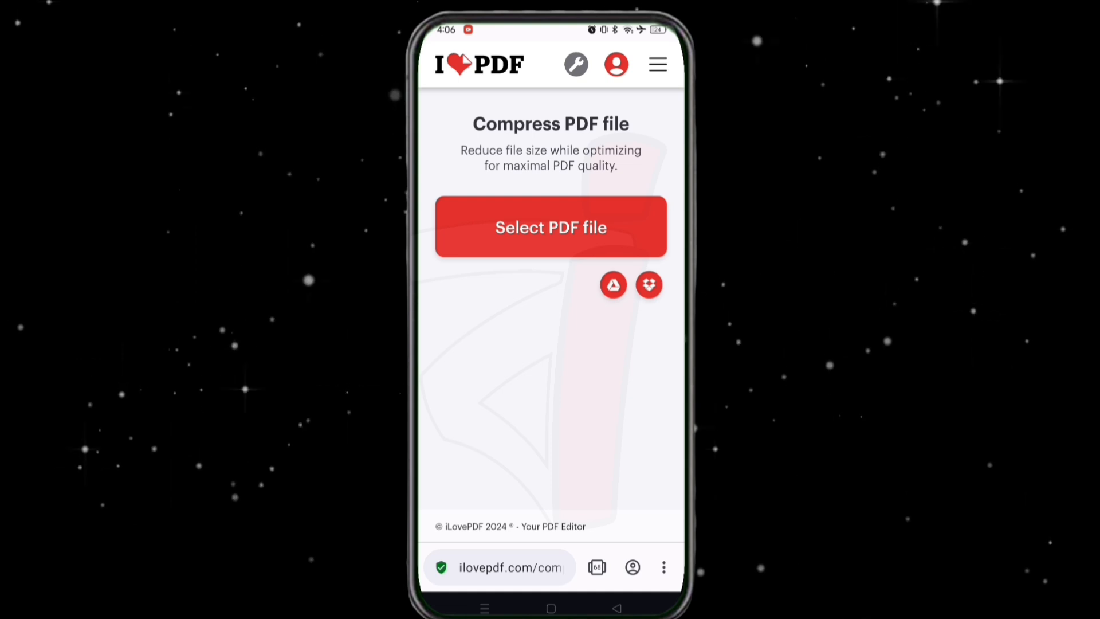
Upload Bidipto.pdf from device files and compress it at Extreme Compression level.
{"action": "left_click", "coordinate": [552, 238]}
{"action": "left_click", "coordinate": [643, 521]}
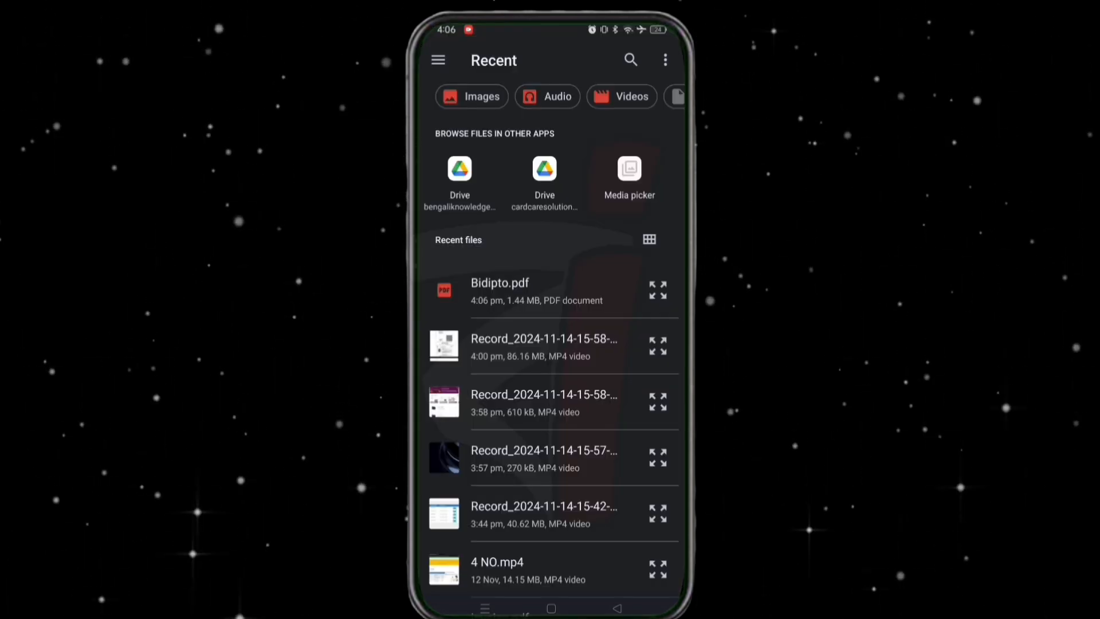
{"action": "left_click", "coordinate": [536, 291]}
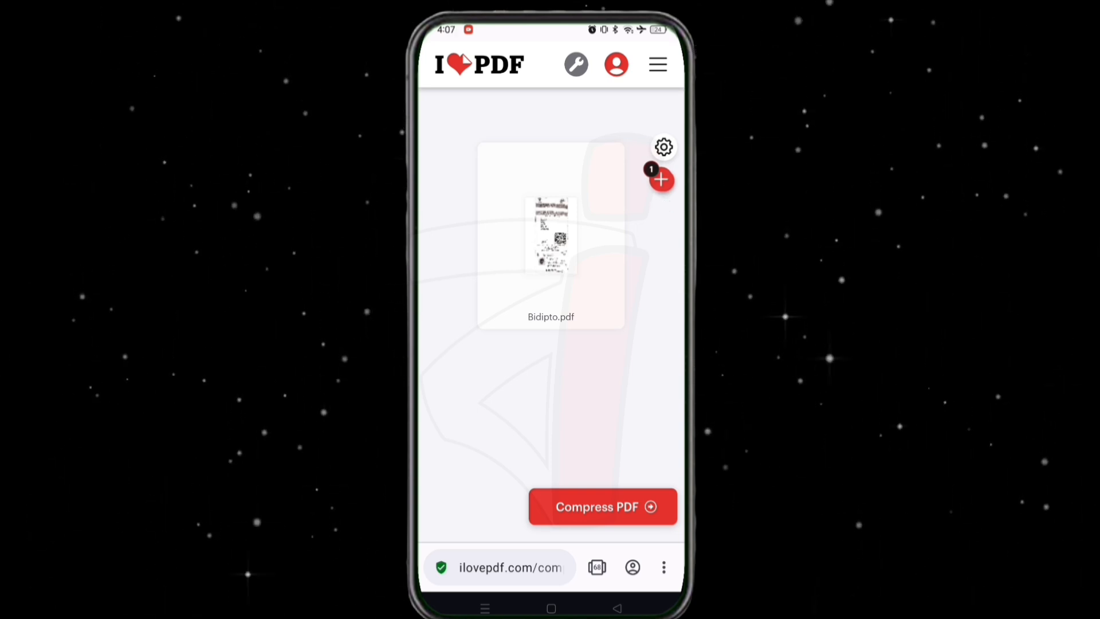
{"action": "left_click", "coordinate": [663, 147]}
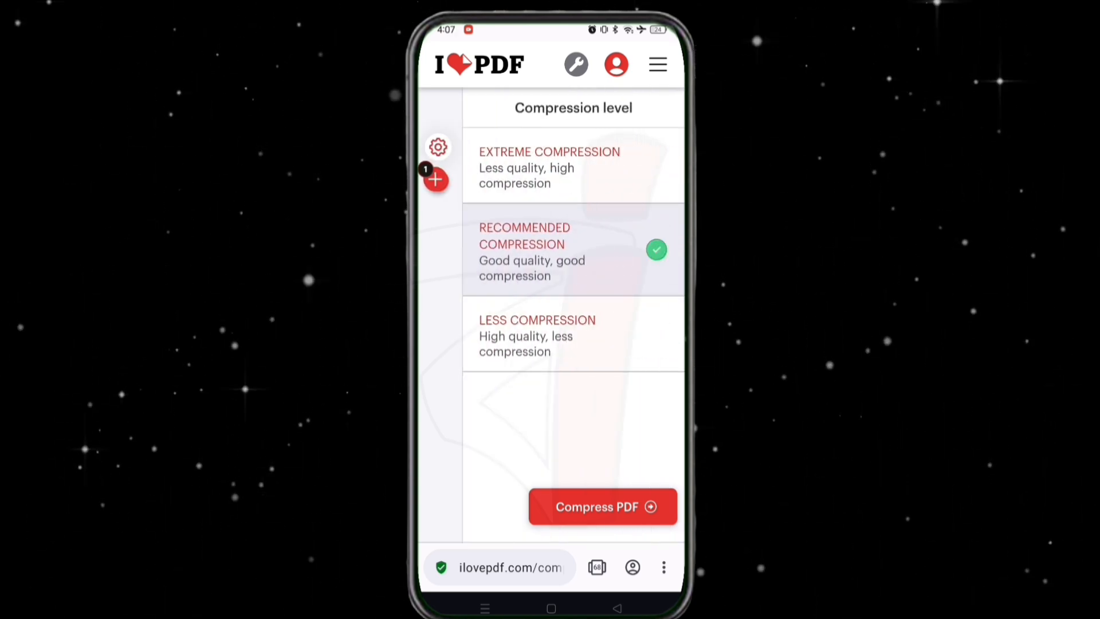
{"action": "left_click", "coordinate": [571, 163]}
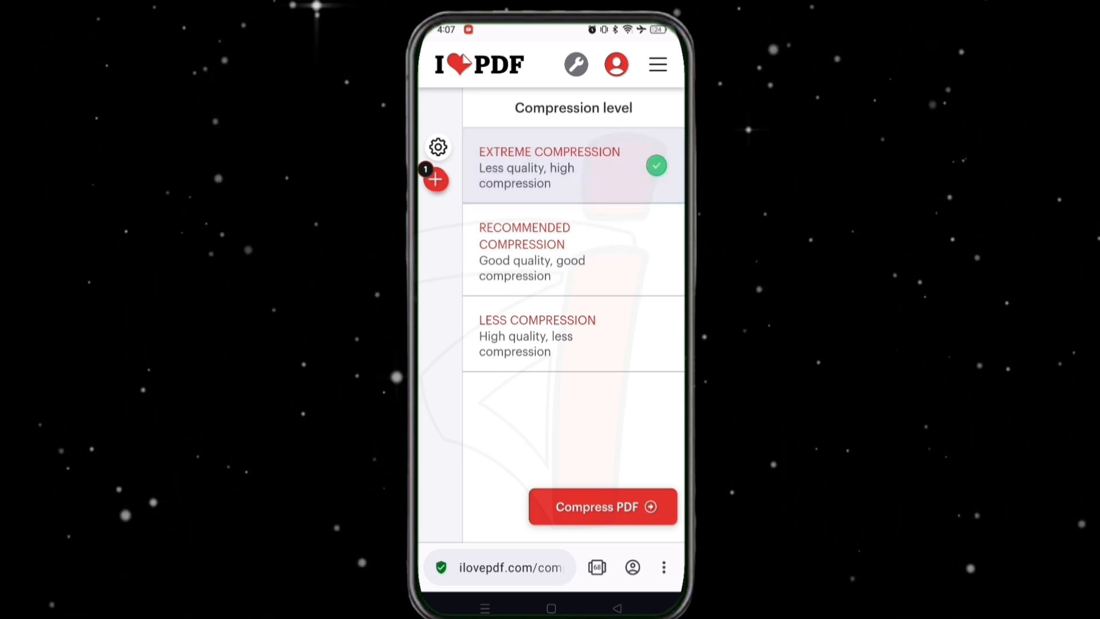
{"action": "left_click", "coordinate": [602, 506]}
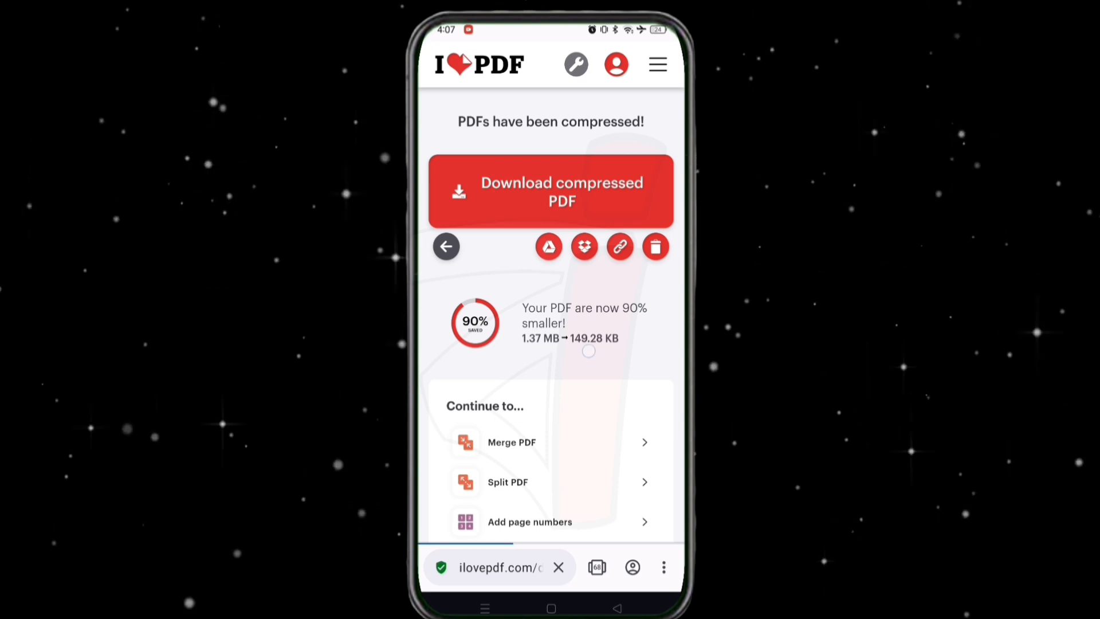
Download Bidipto_compressed.pdf and open it in Drive PDF Viewer to check both pages.
{"action": "left_click", "coordinate": [604, 325]}
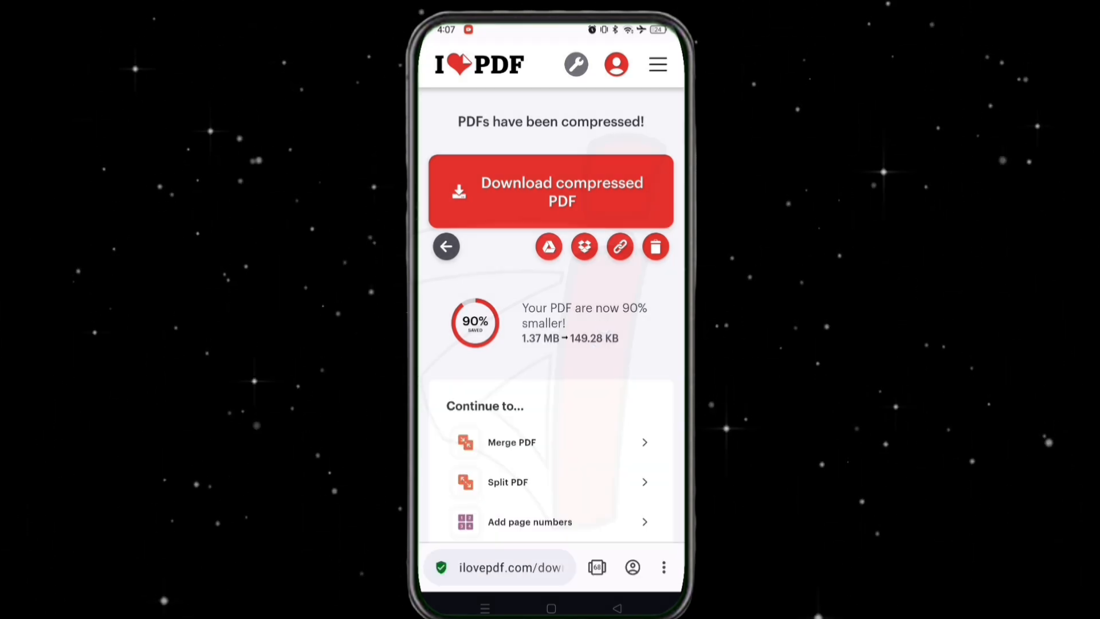
{"action": "left_click", "coordinate": [544, 191]}
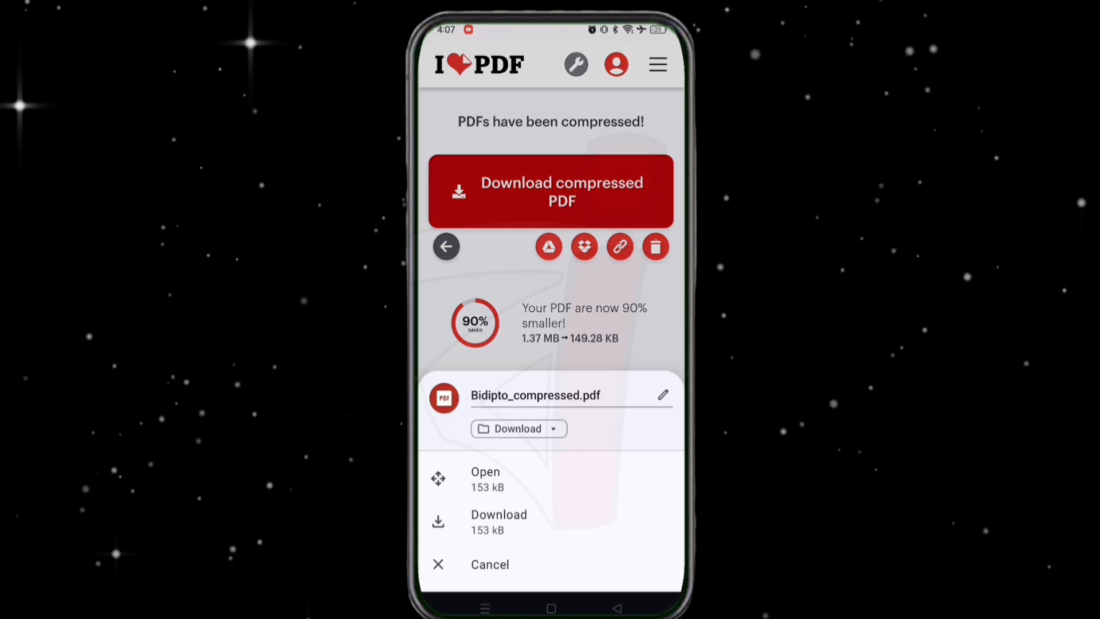
{"action": "left_click", "coordinate": [499, 521]}
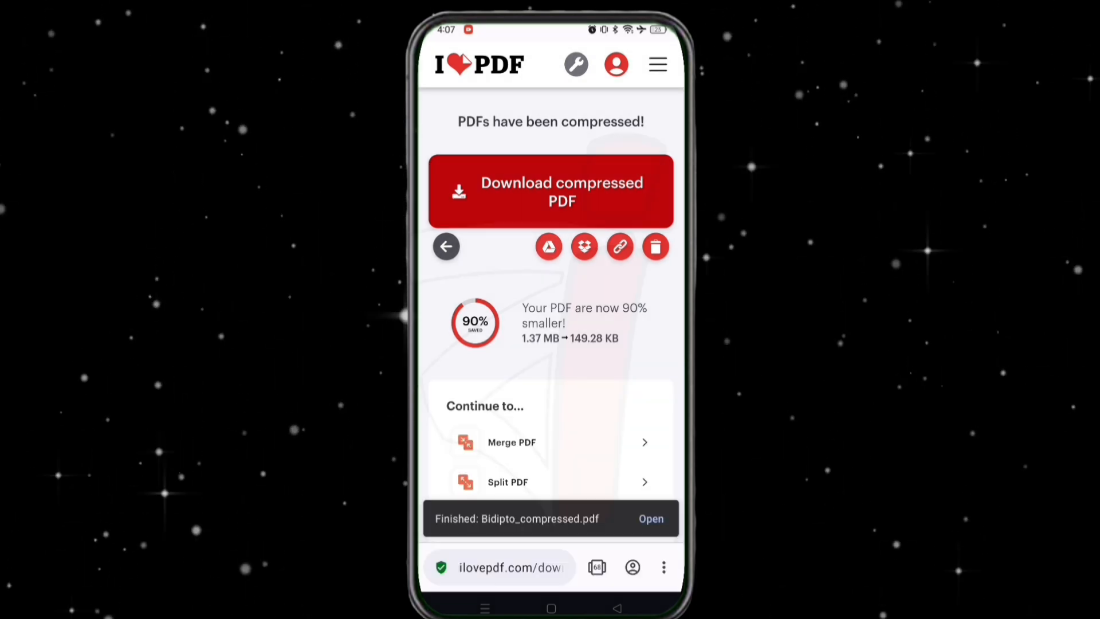
{"action": "left_click", "coordinate": [652, 518]}
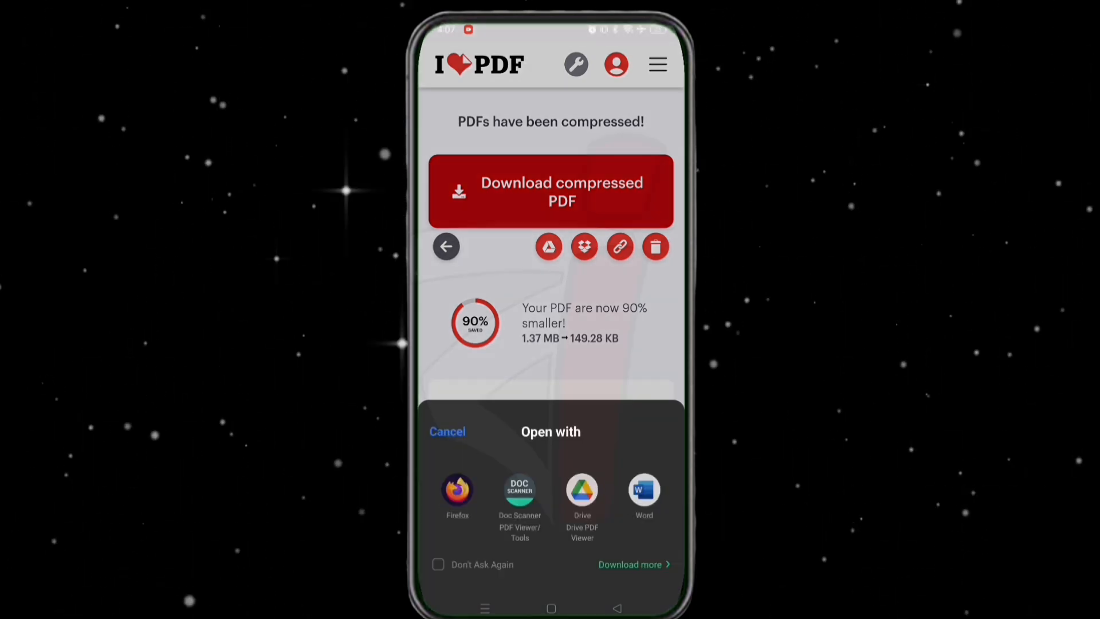
{"action": "left_click", "coordinate": [584, 496]}
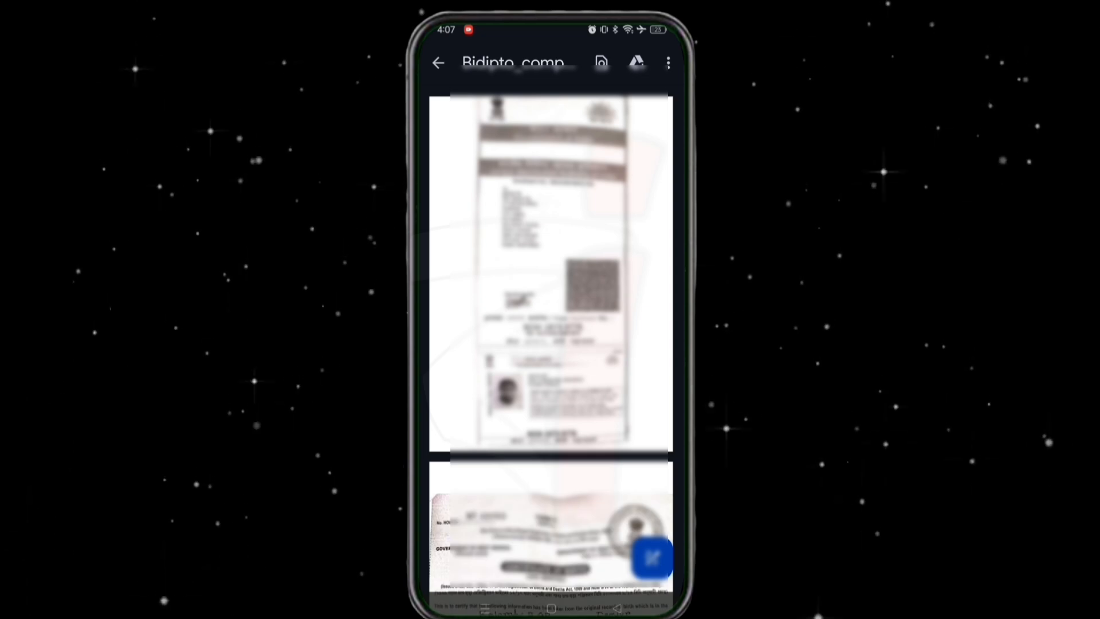
{"action": "scroll", "coordinate": [551, 343], "scroll_direction": "down", "scroll_amount": 5}
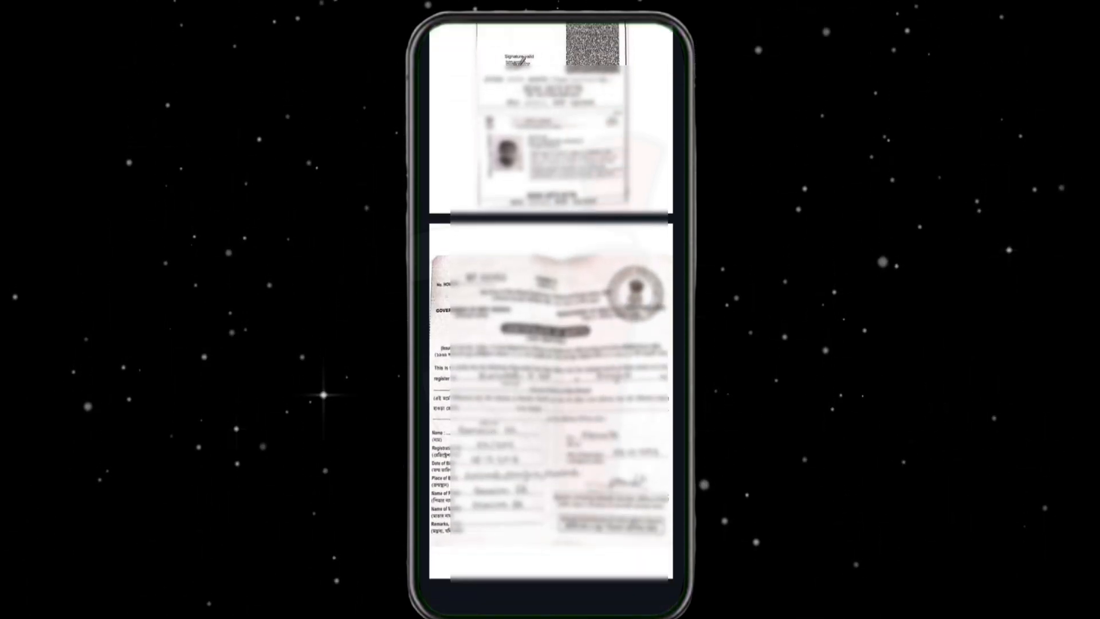